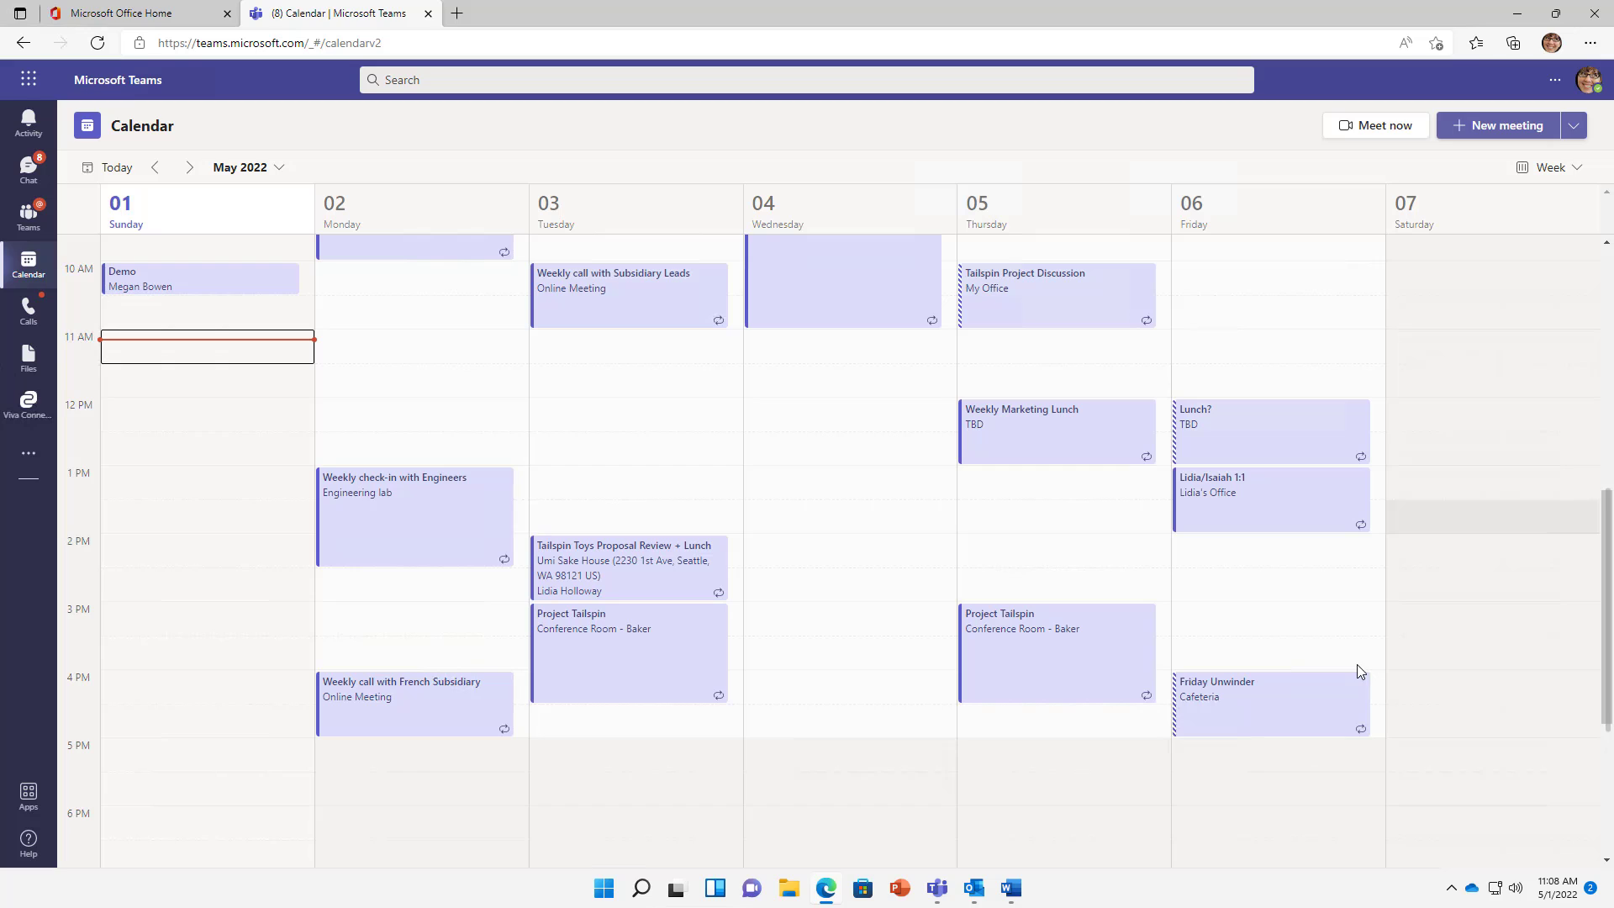
View the calendar in the Teams desktop app and return to Teams on the web in Edge, highlighting its web address.
click(937, 888)
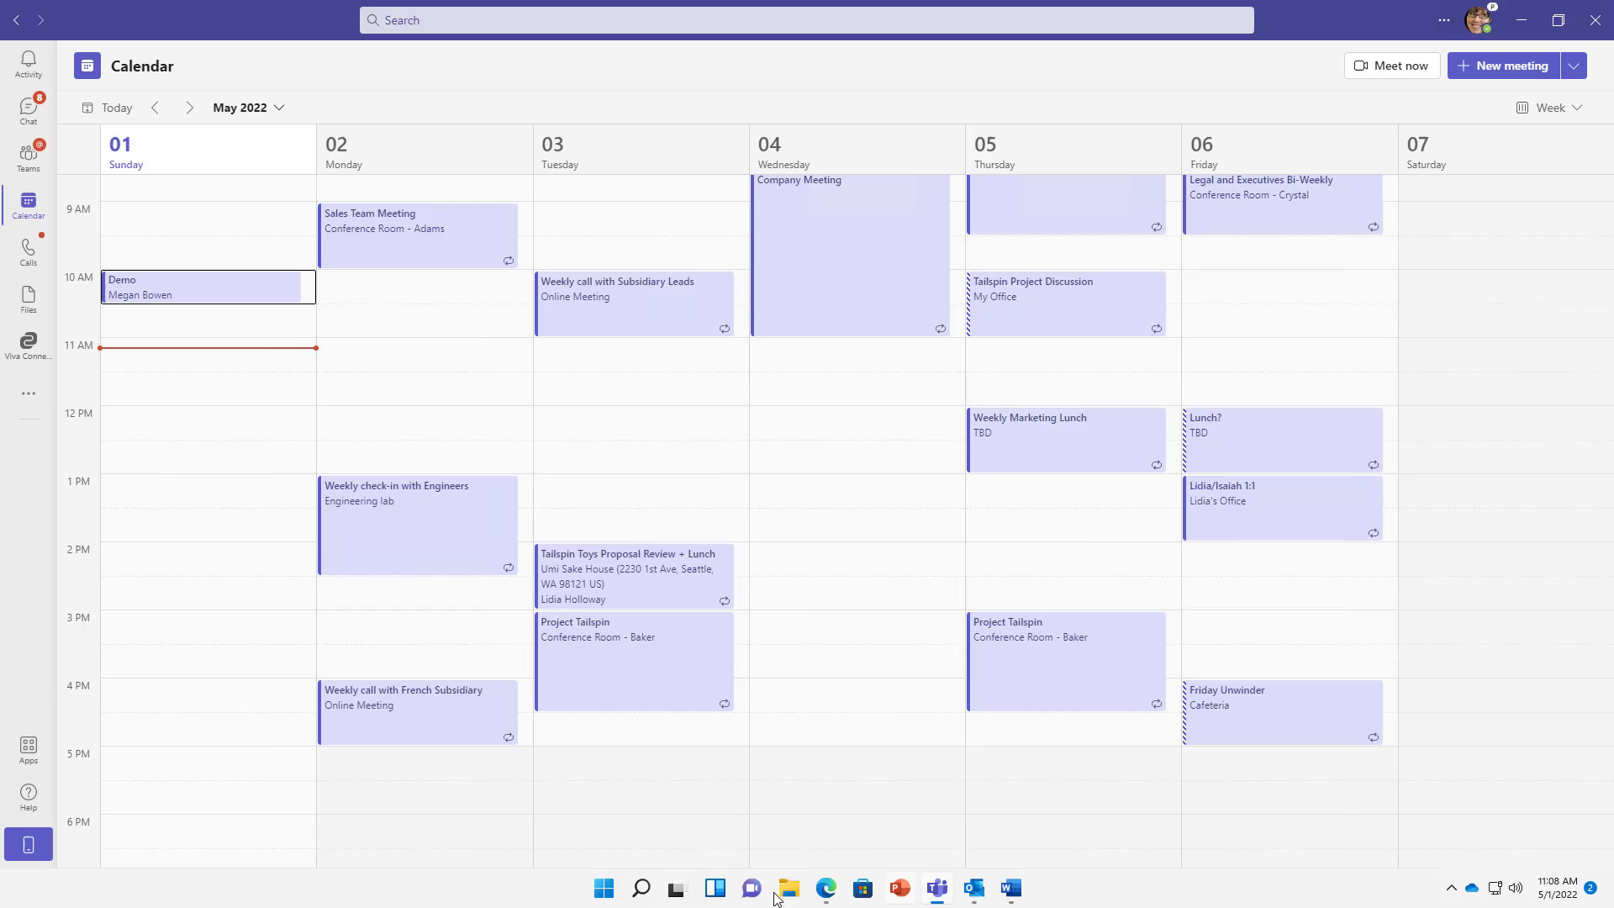
click(603, 896)
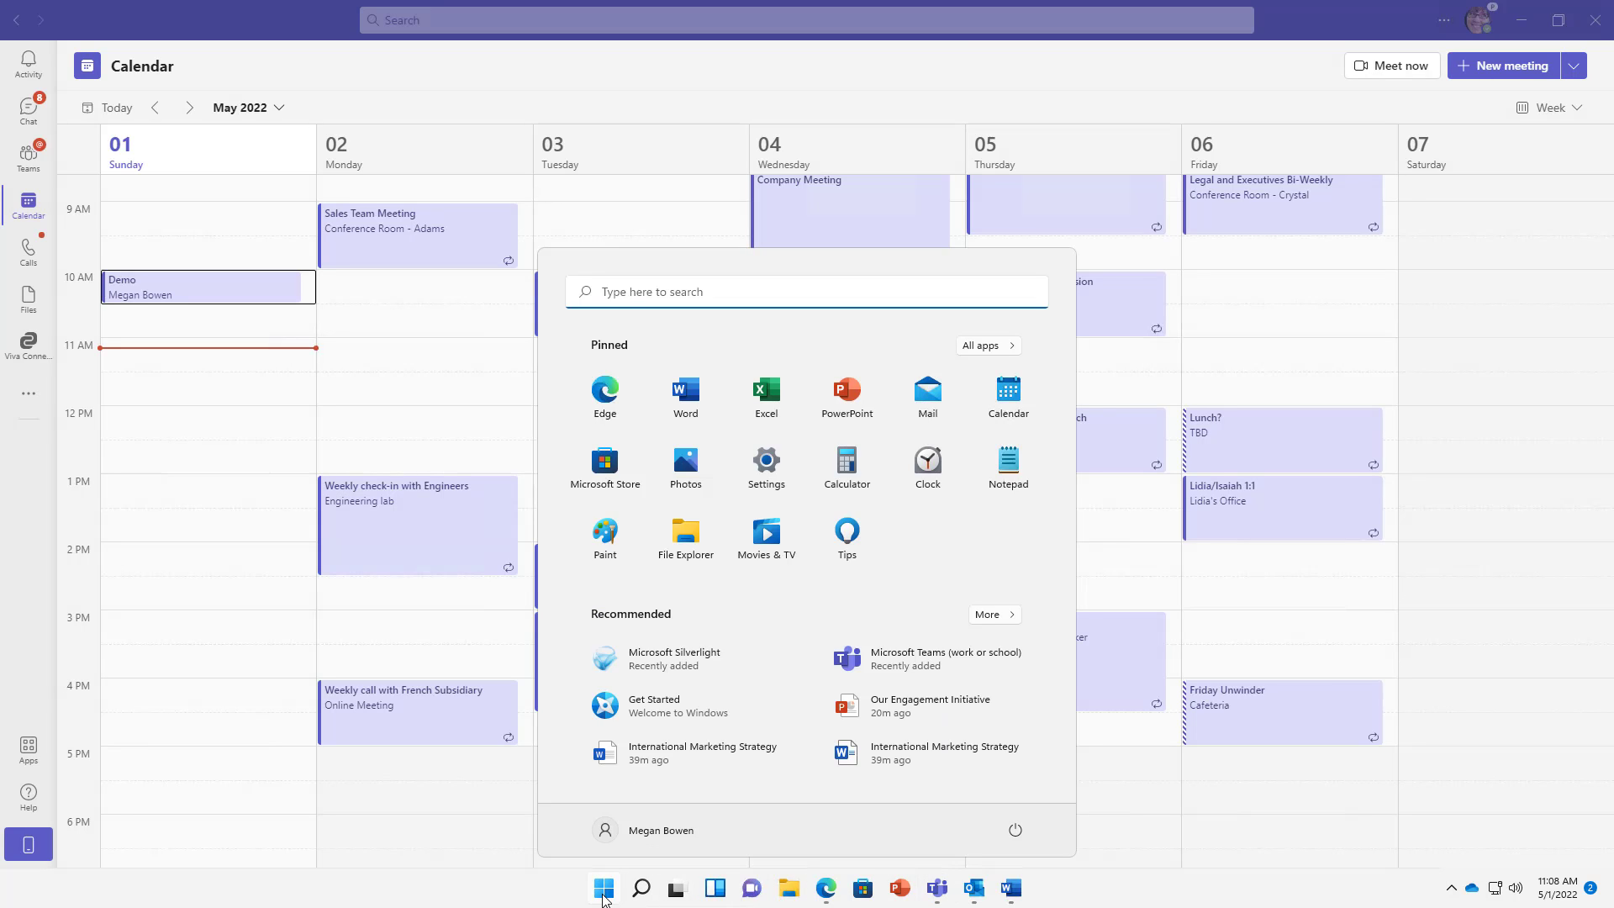
click(603, 896)
click(826, 889)
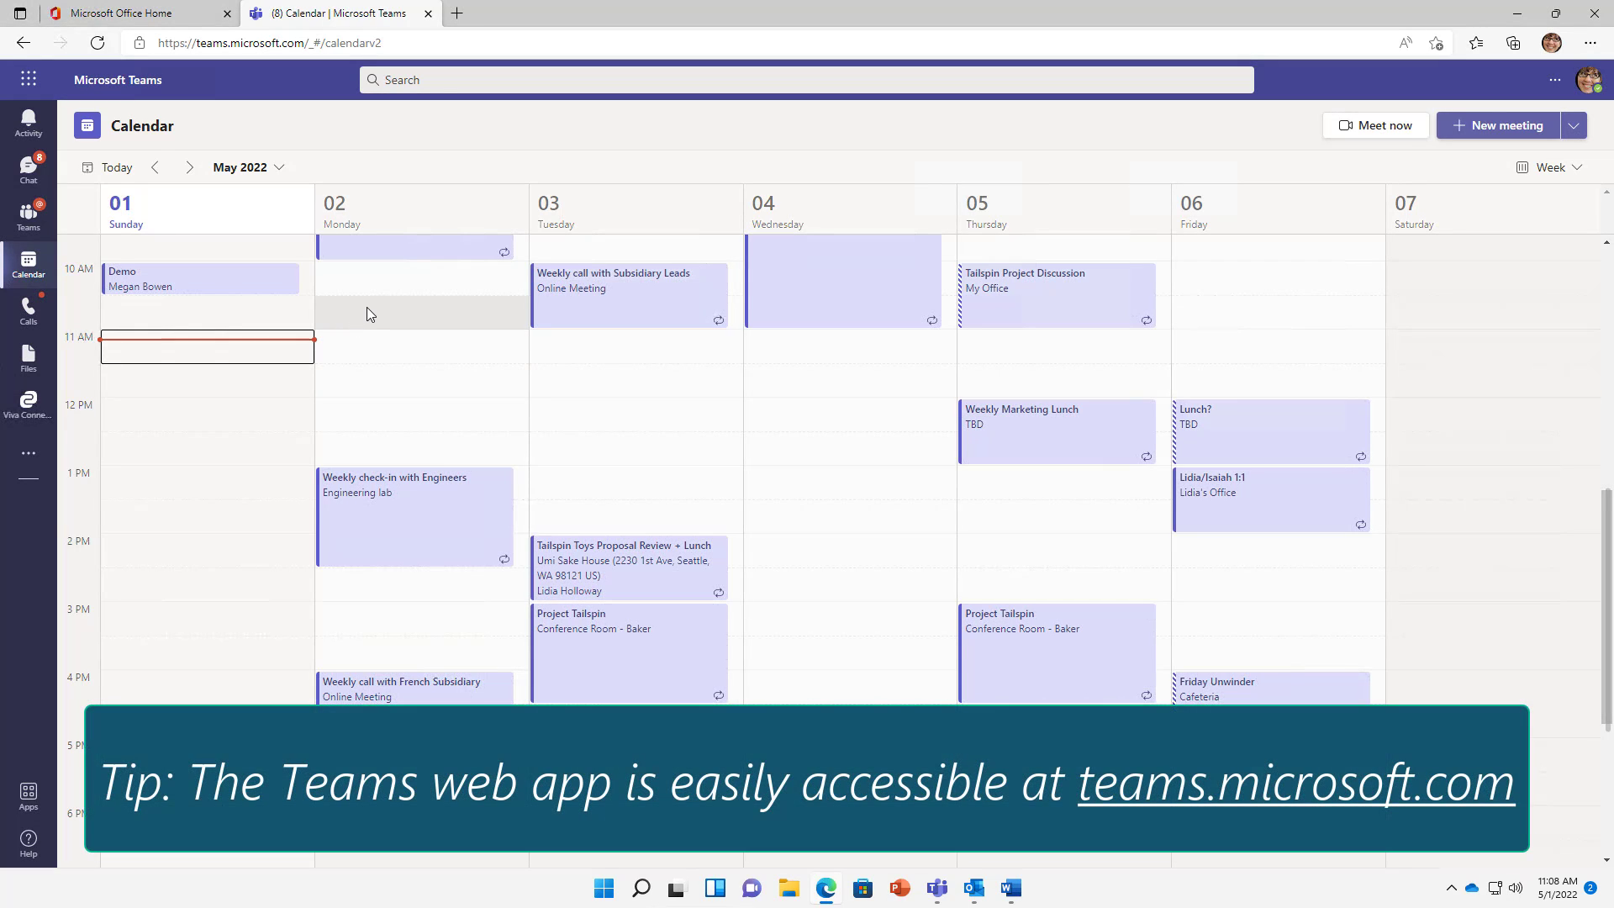
click(199, 43)
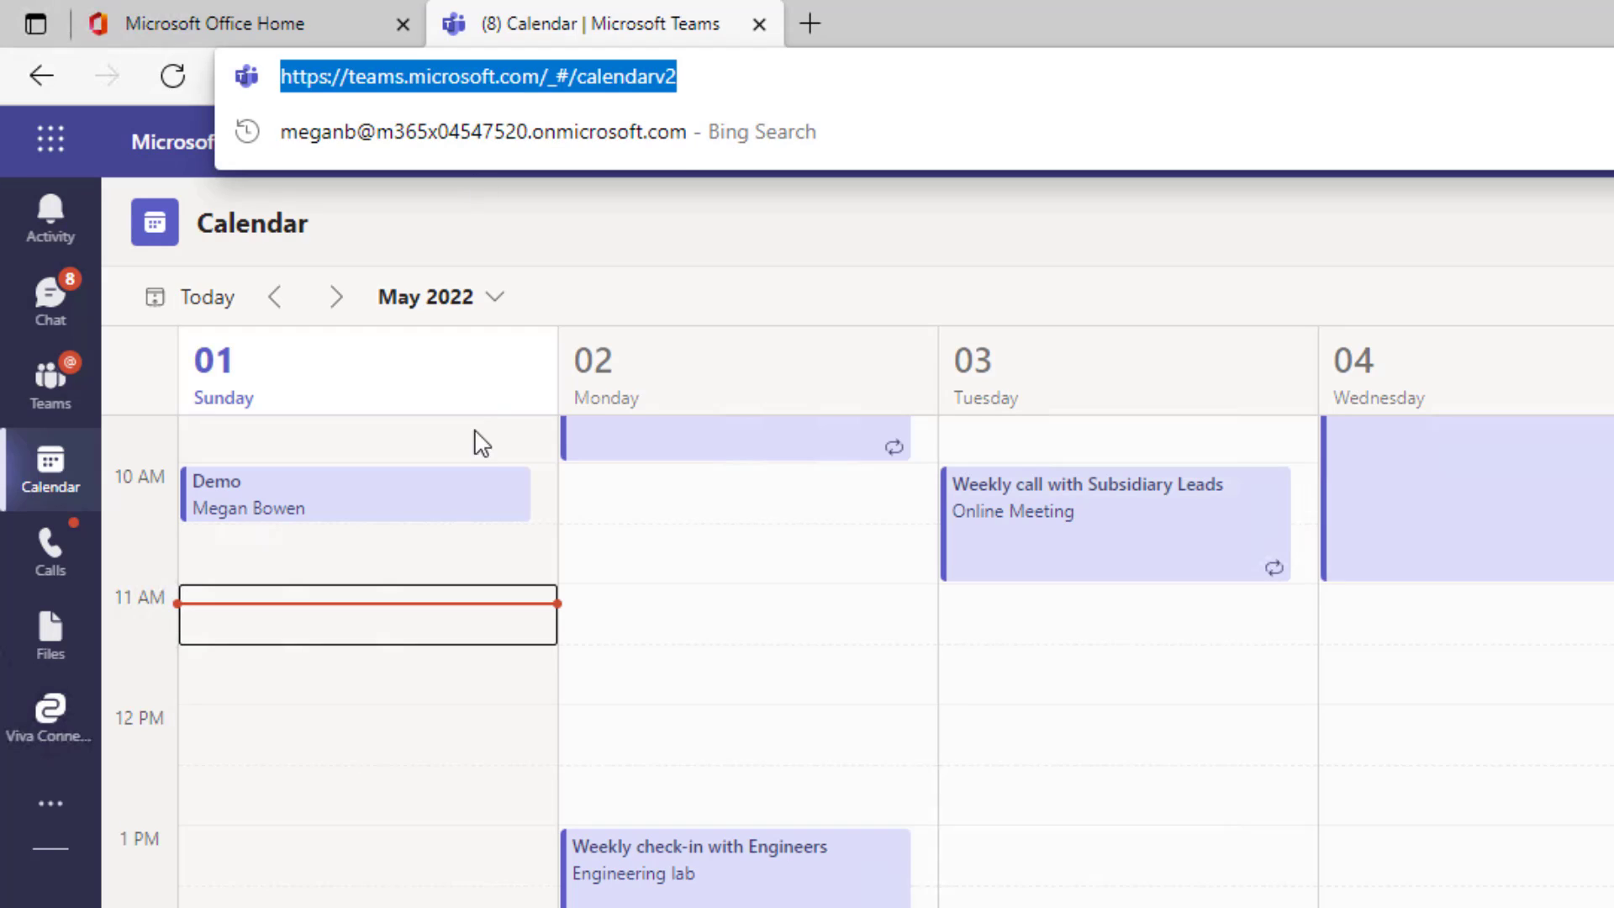
Join the Demo meeting on Sunday, May 1, from the calendar with the camera and microphone off.
click(402, 508)
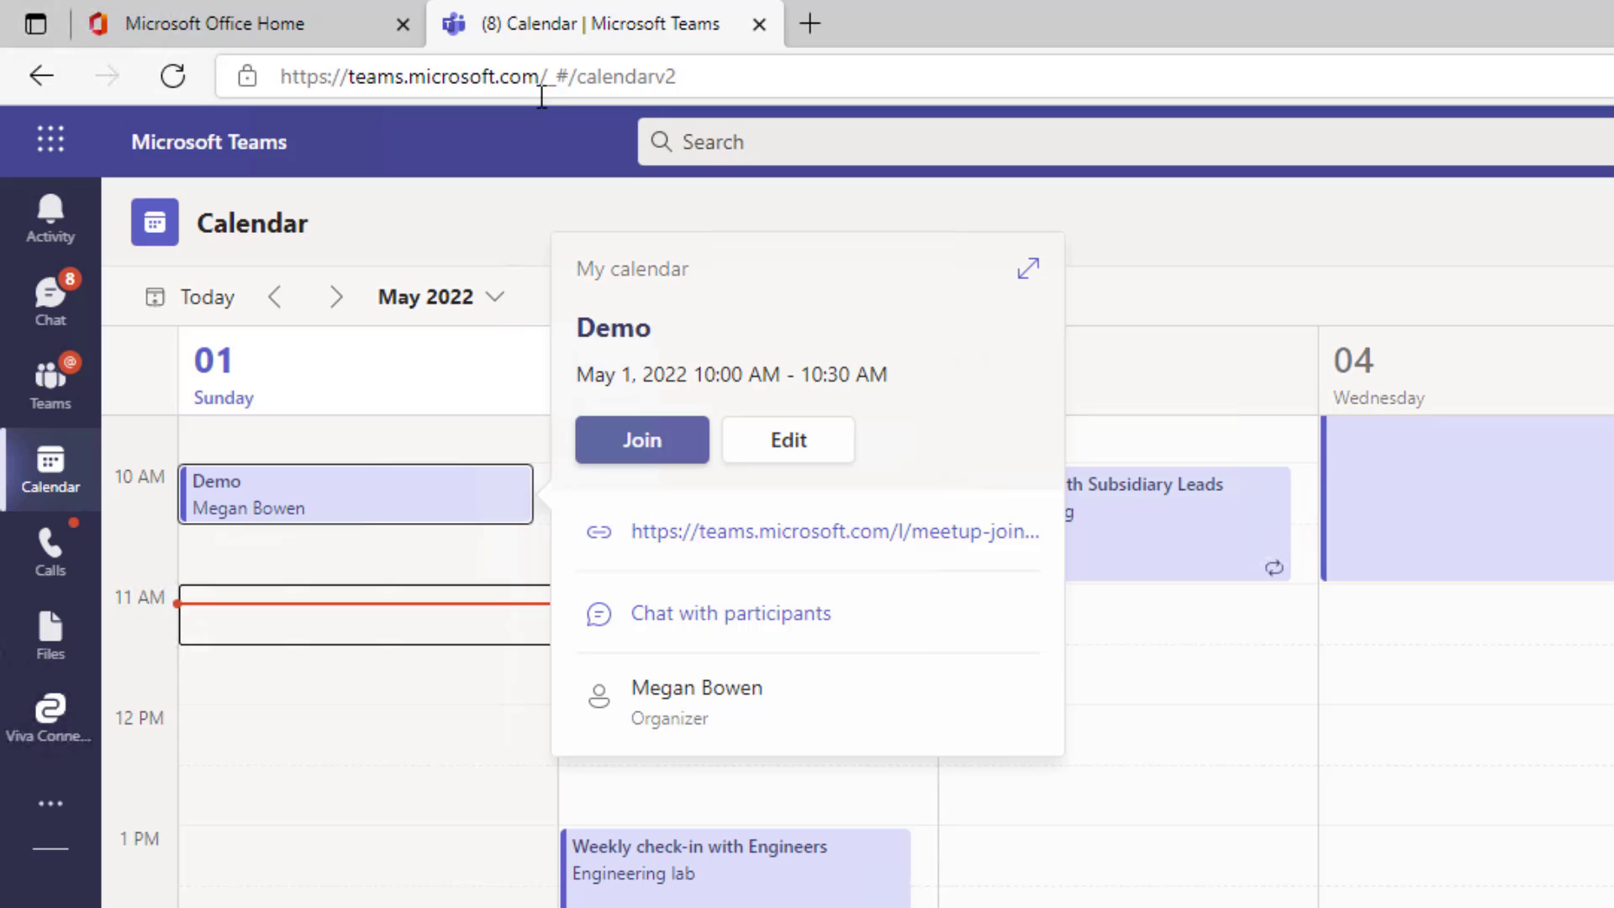
click(647, 440)
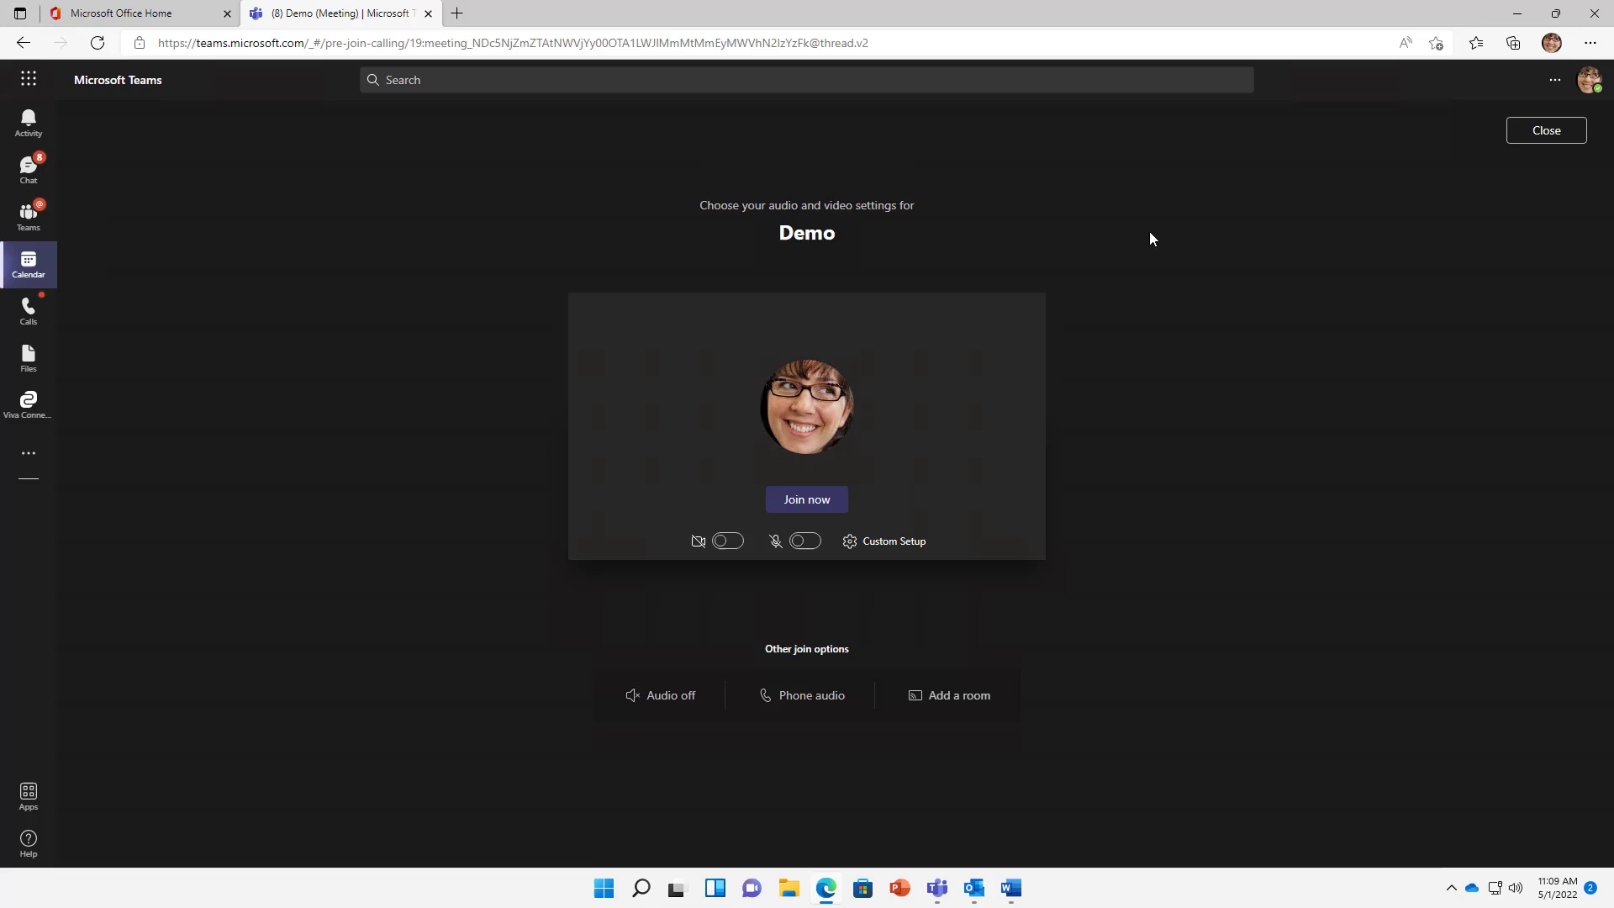
click(815, 511)
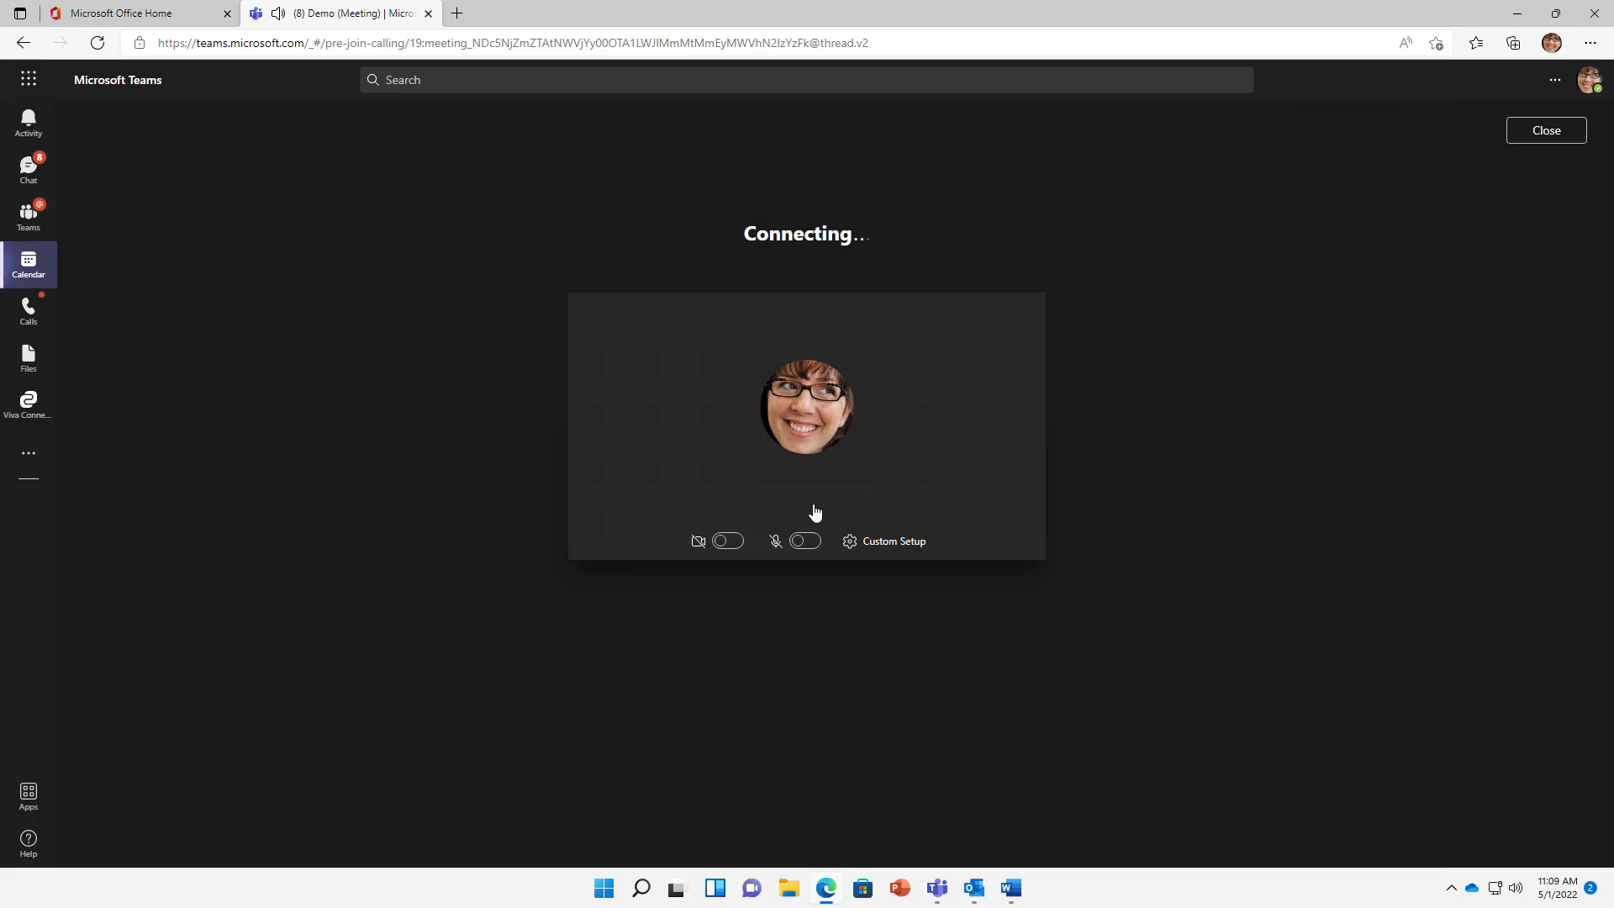
click(984, 607)
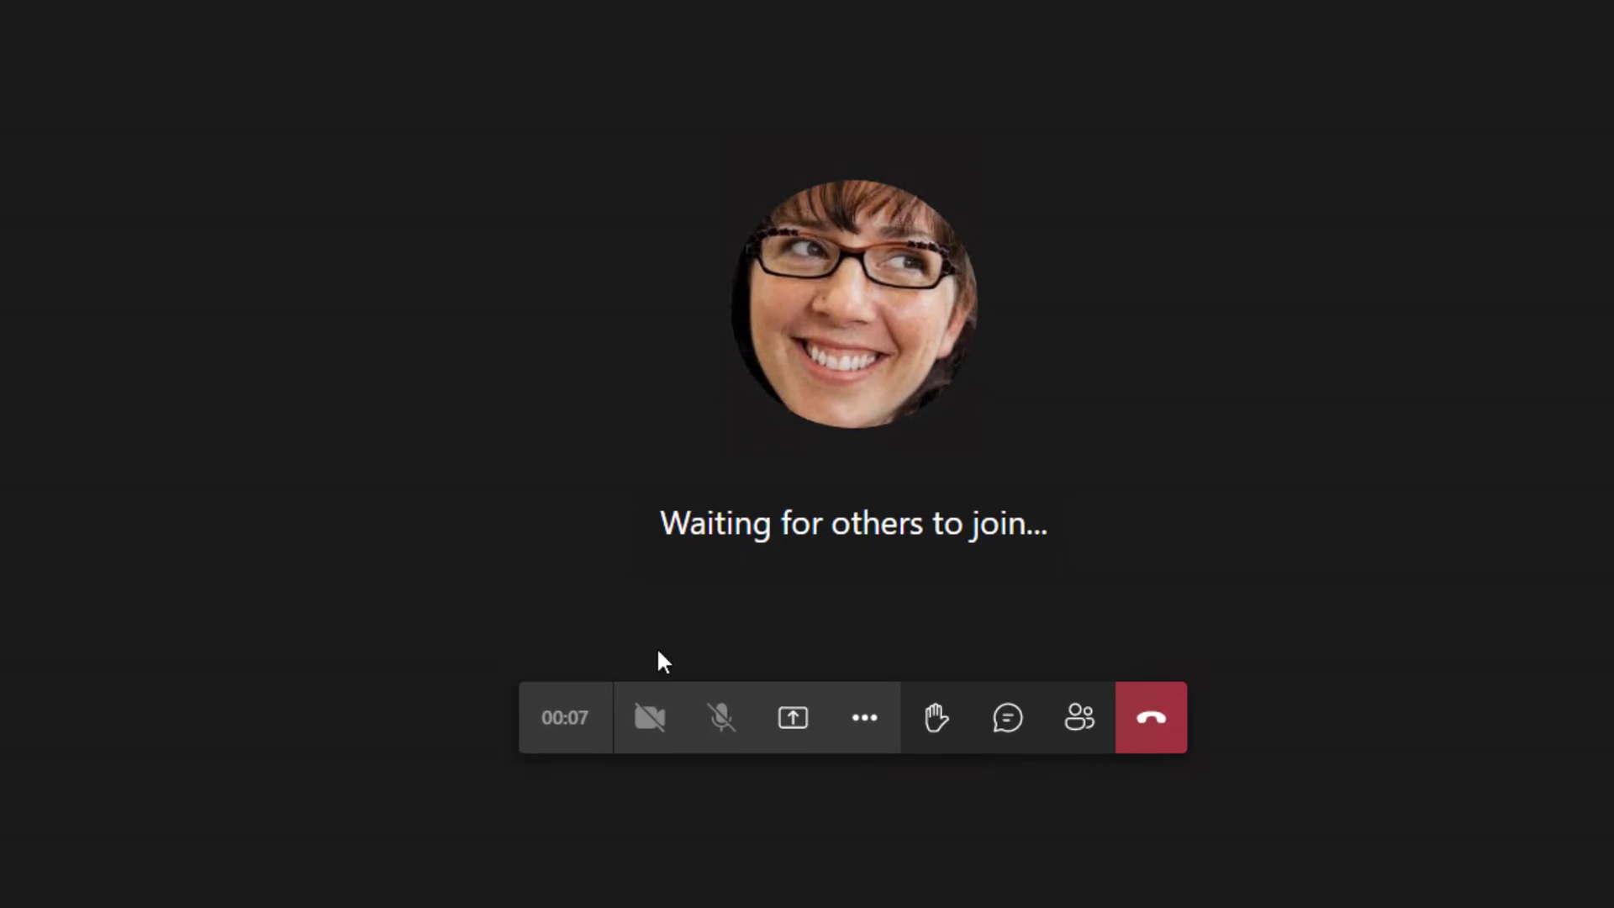
Share only the International Marketing Strategy Word document window in the meeting.
click(792, 718)
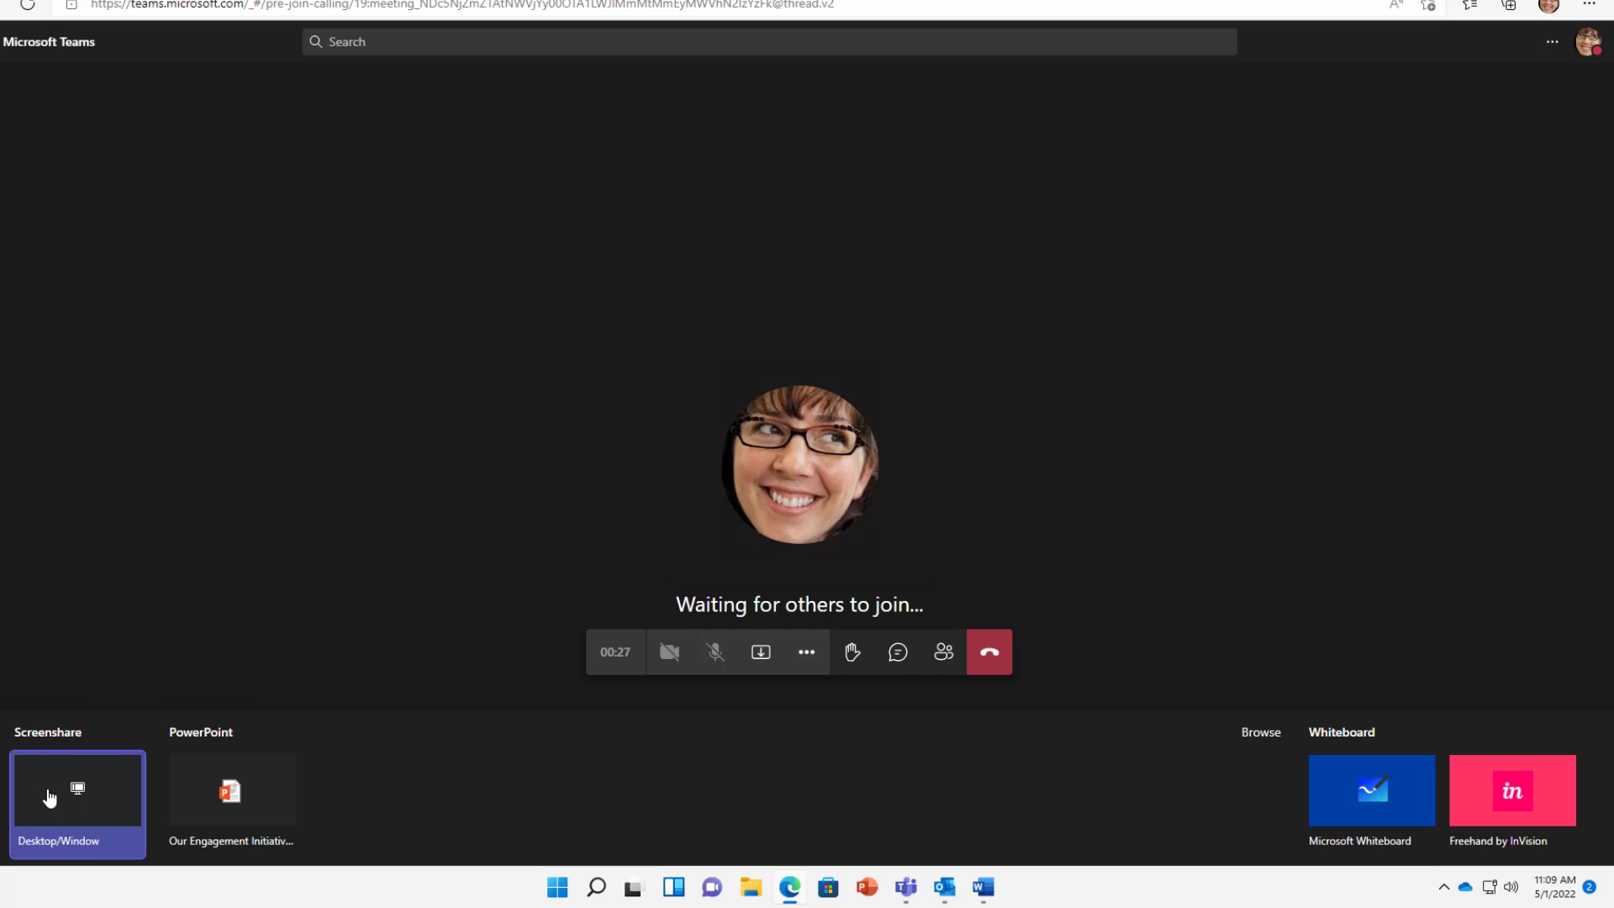
click(50, 797)
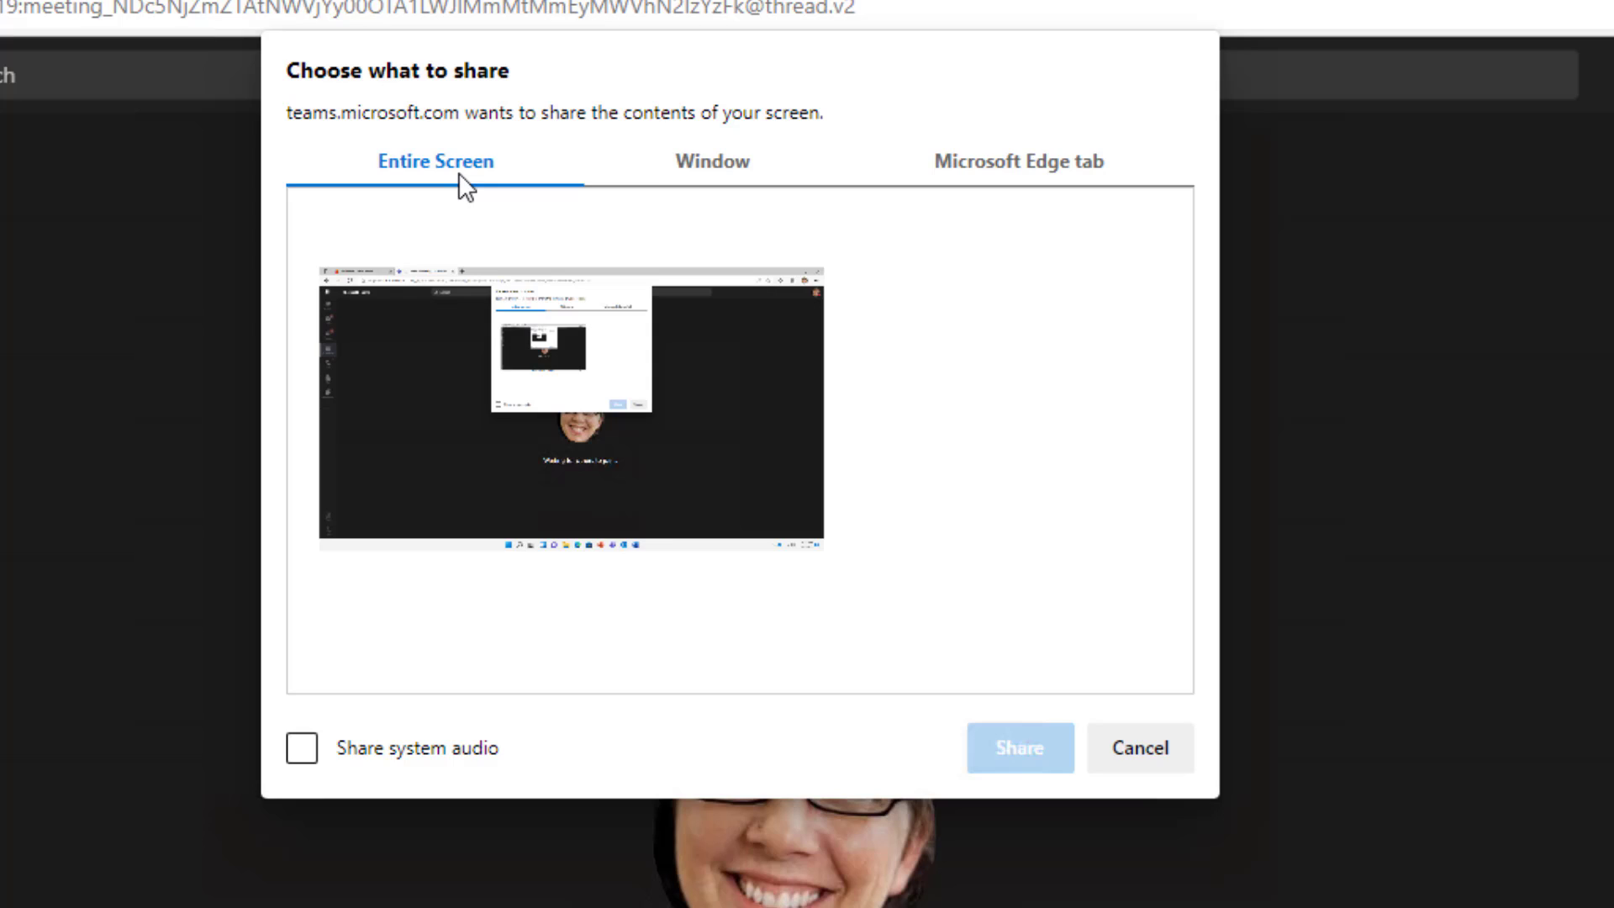
click(693, 173)
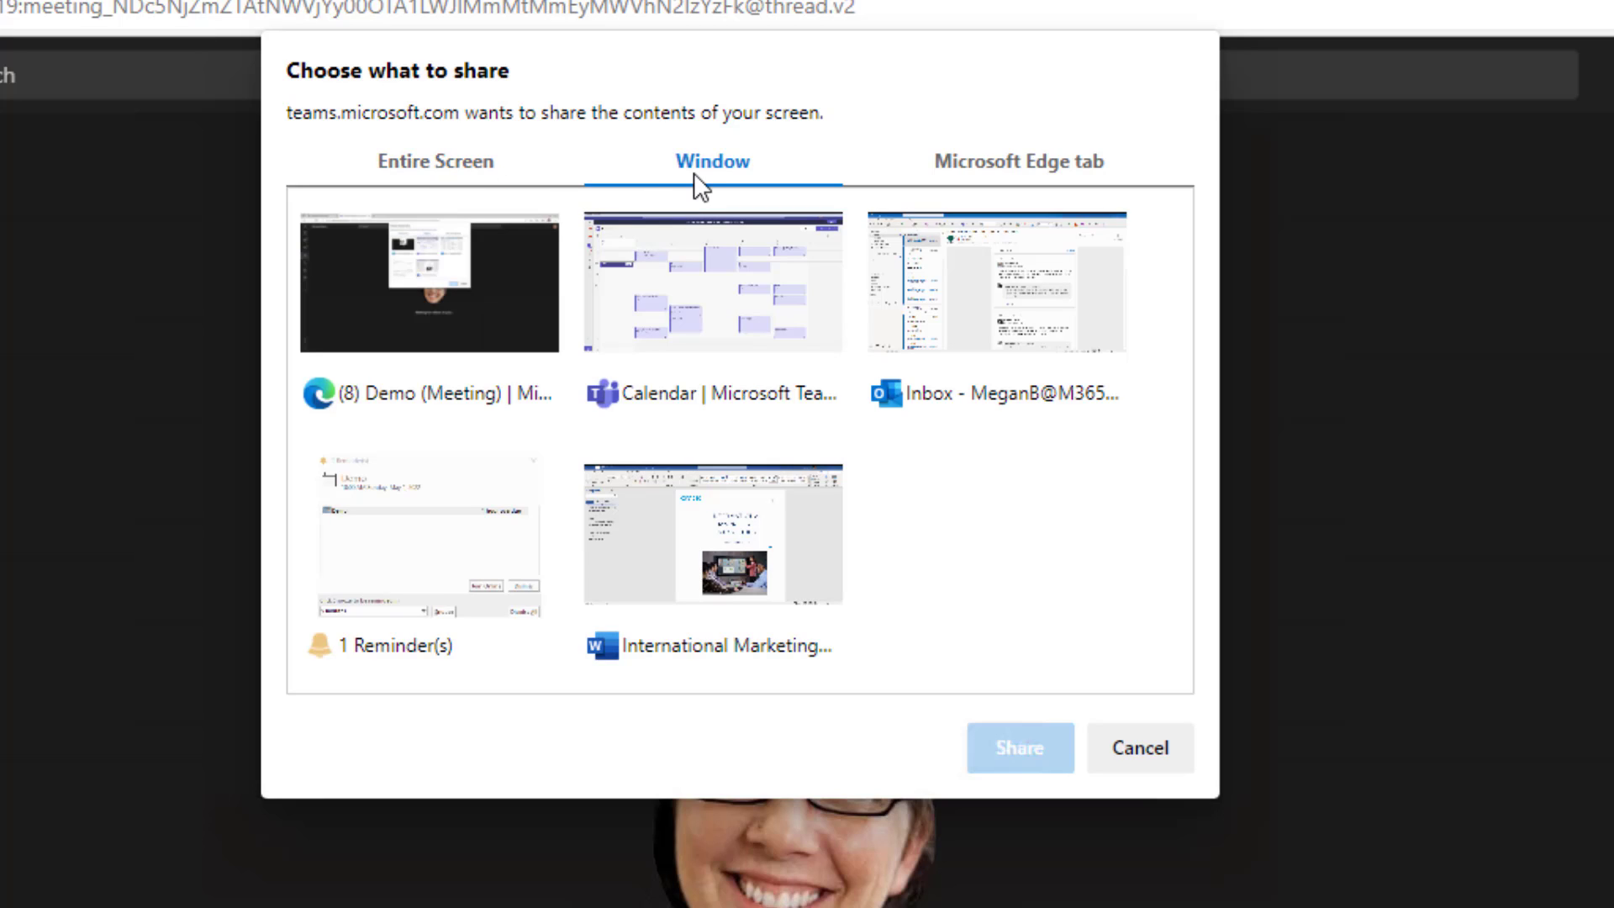
click(719, 543)
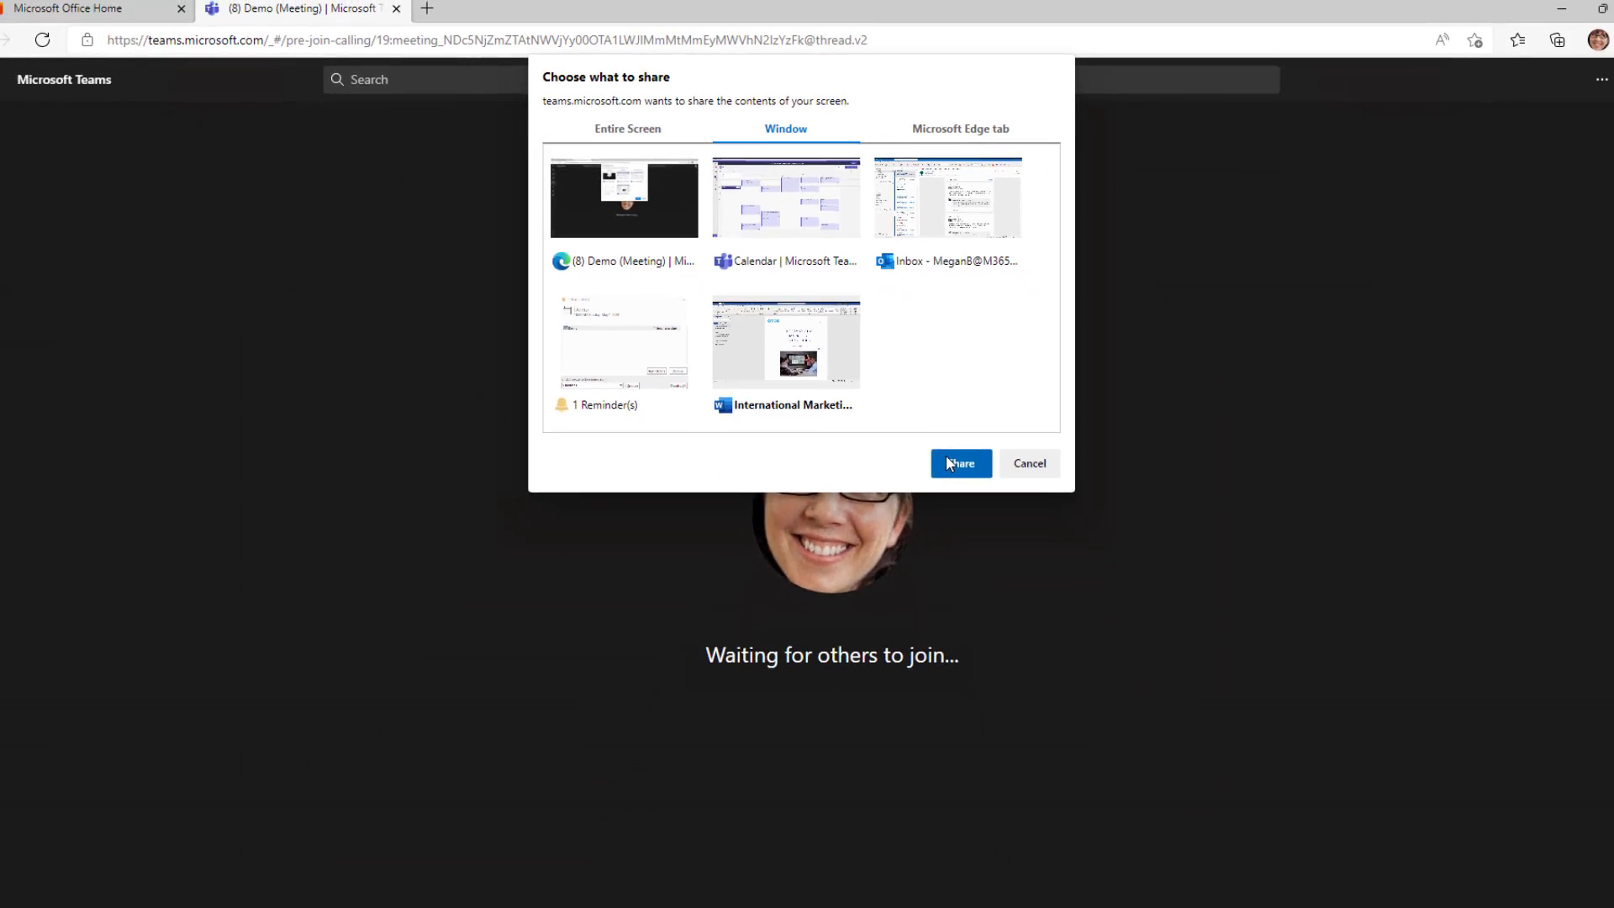
click(947, 462)
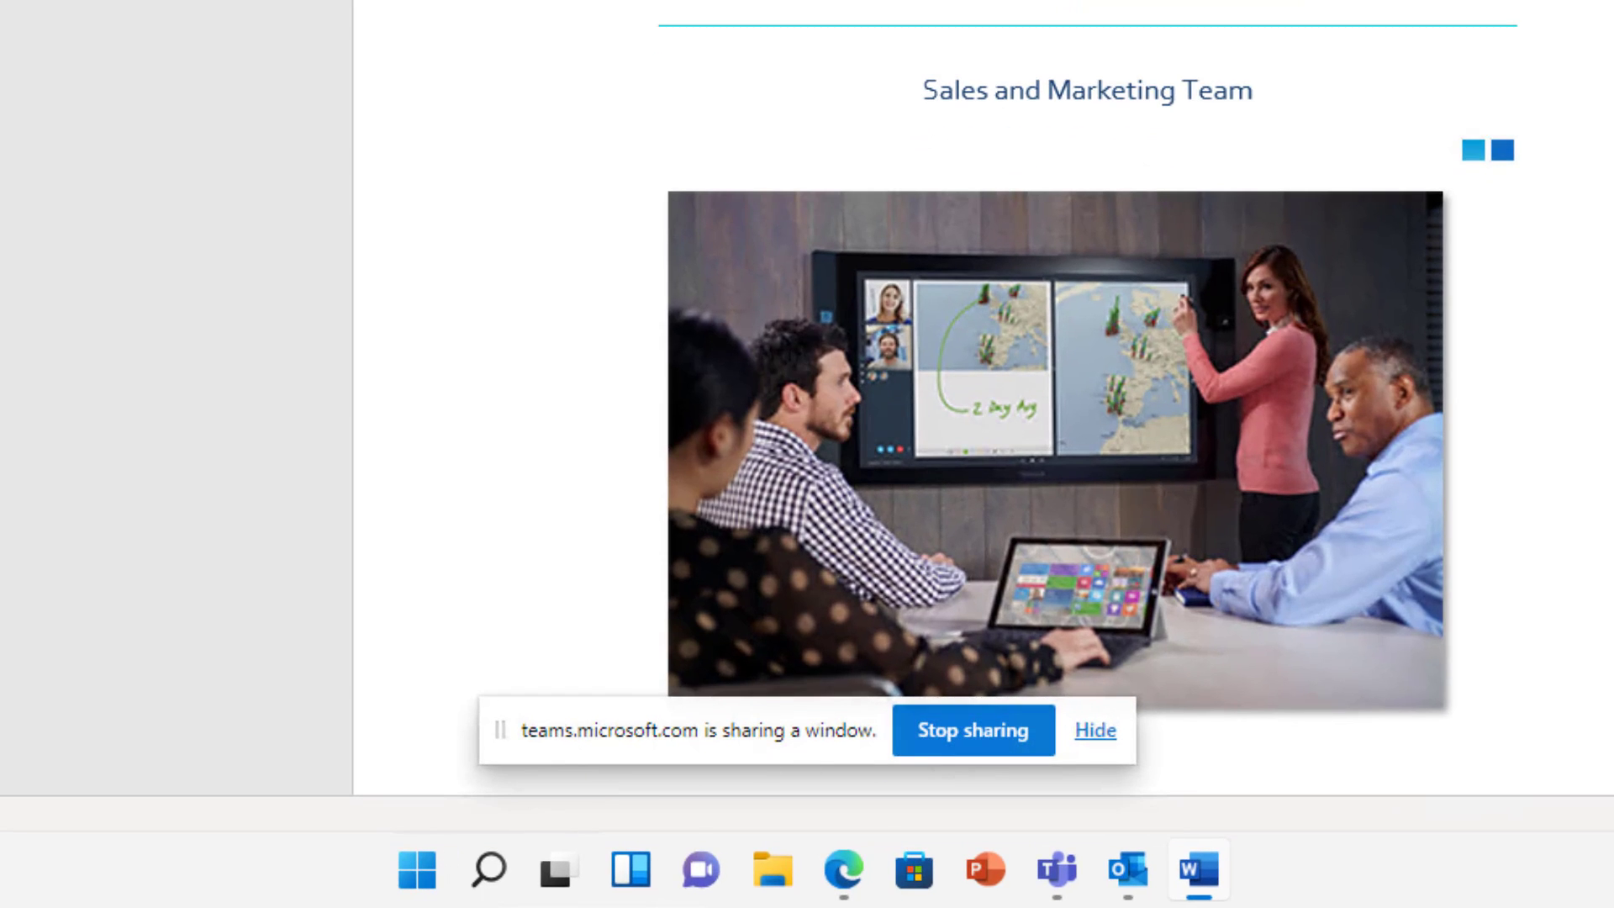
Scroll through the shared Word document to the Earnings Objectives section, and stop sharing its window from the meeting.
scroll(1169, 126, down, 15)
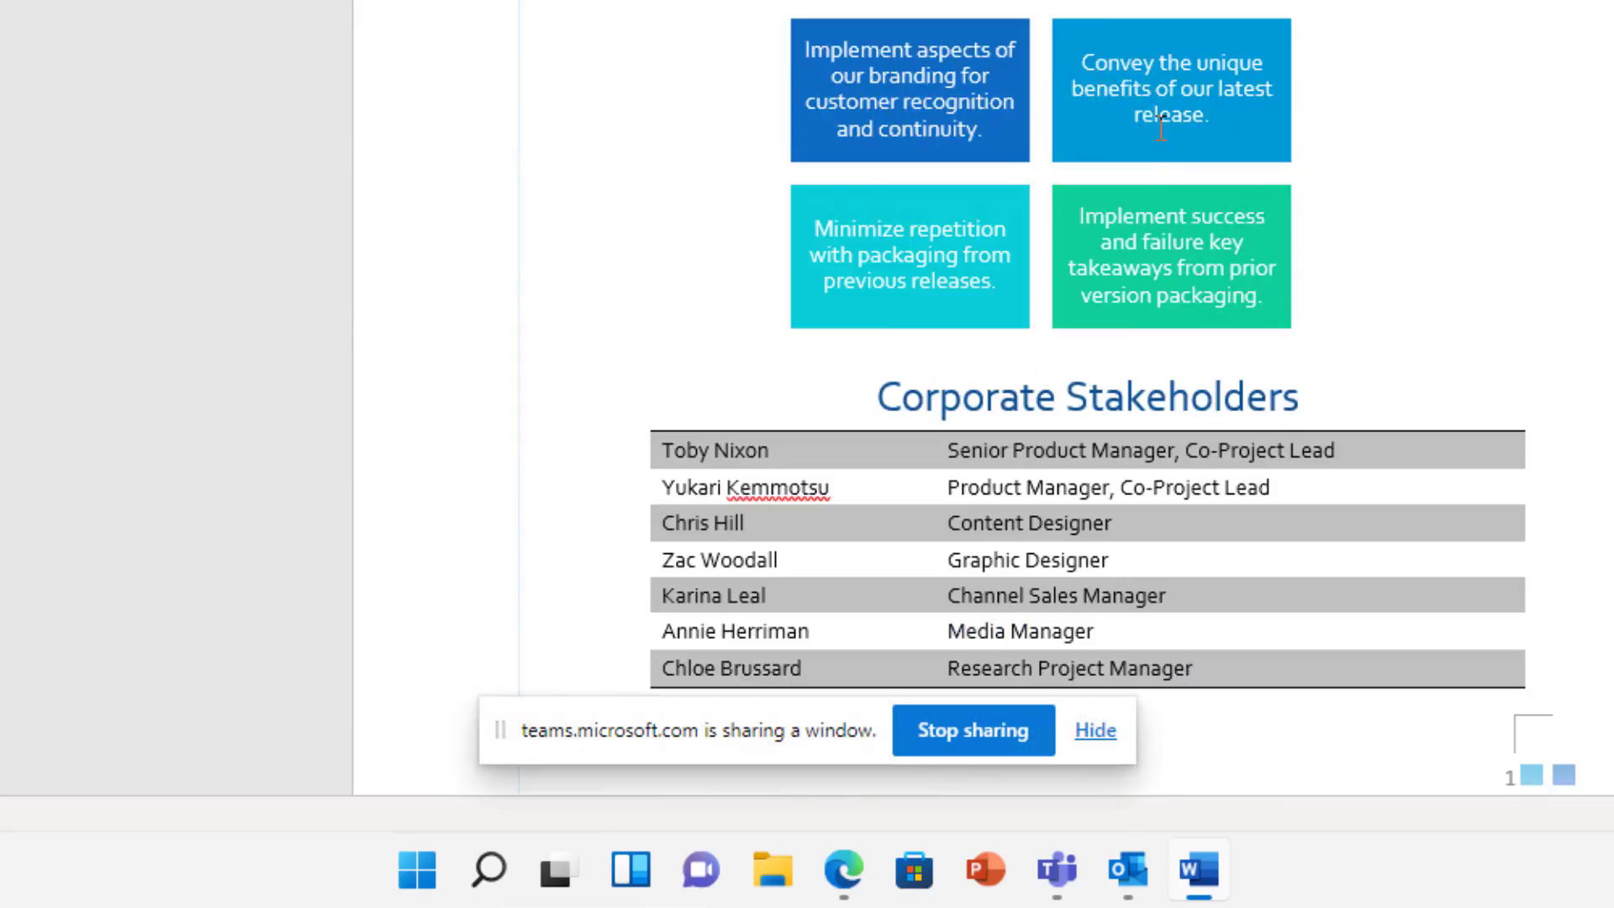
scroll(1161, 126, down, 15)
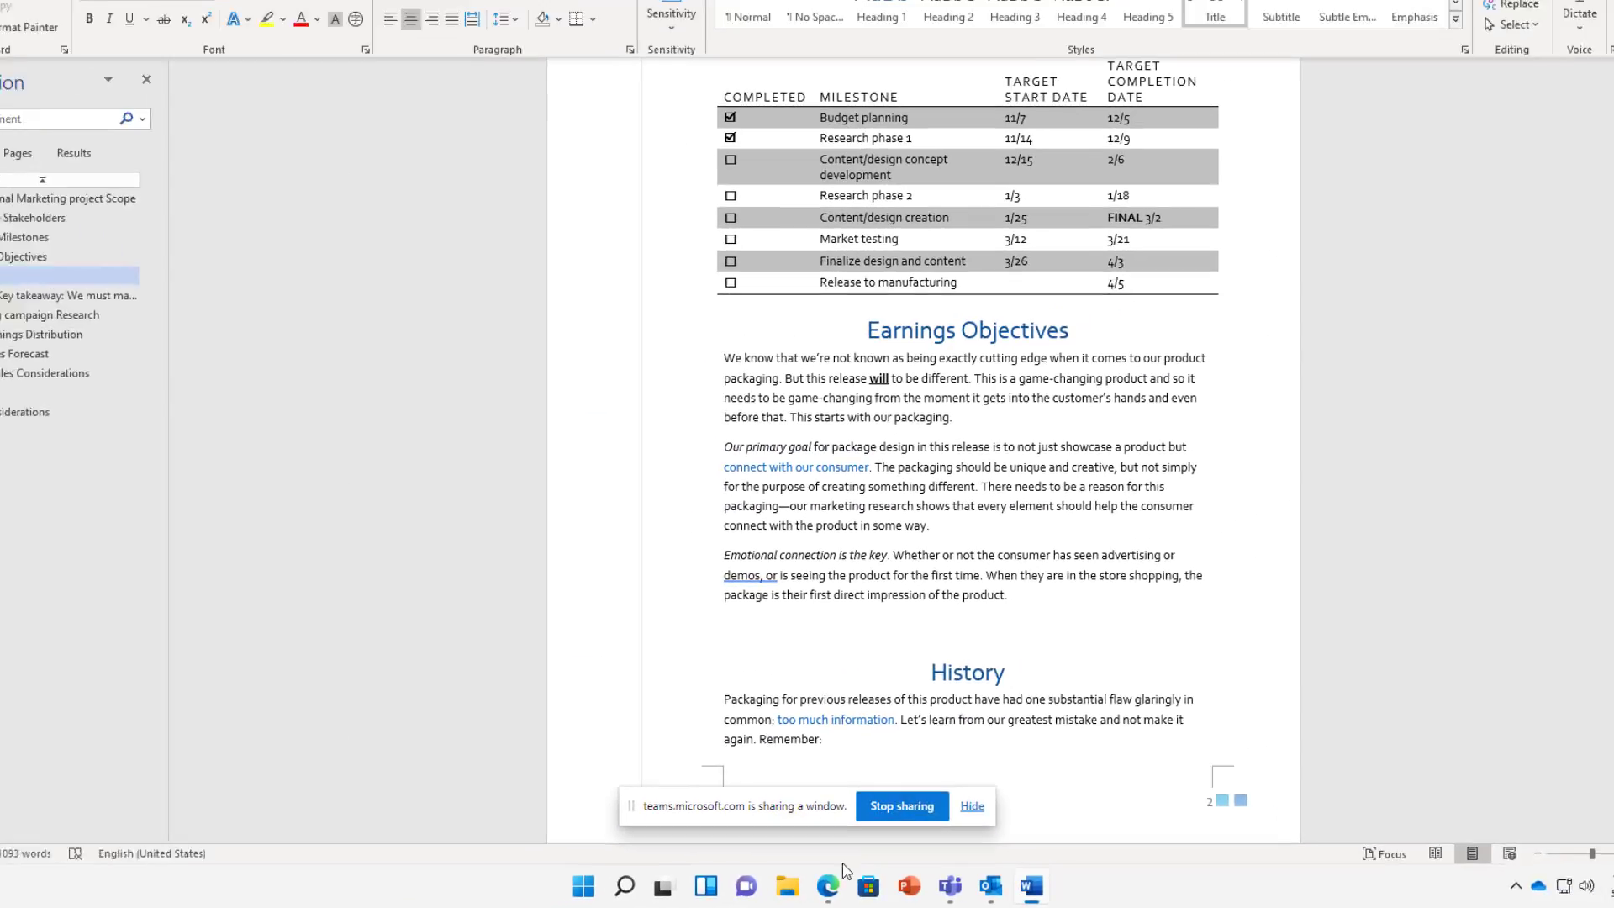
mouse_move(844, 859)
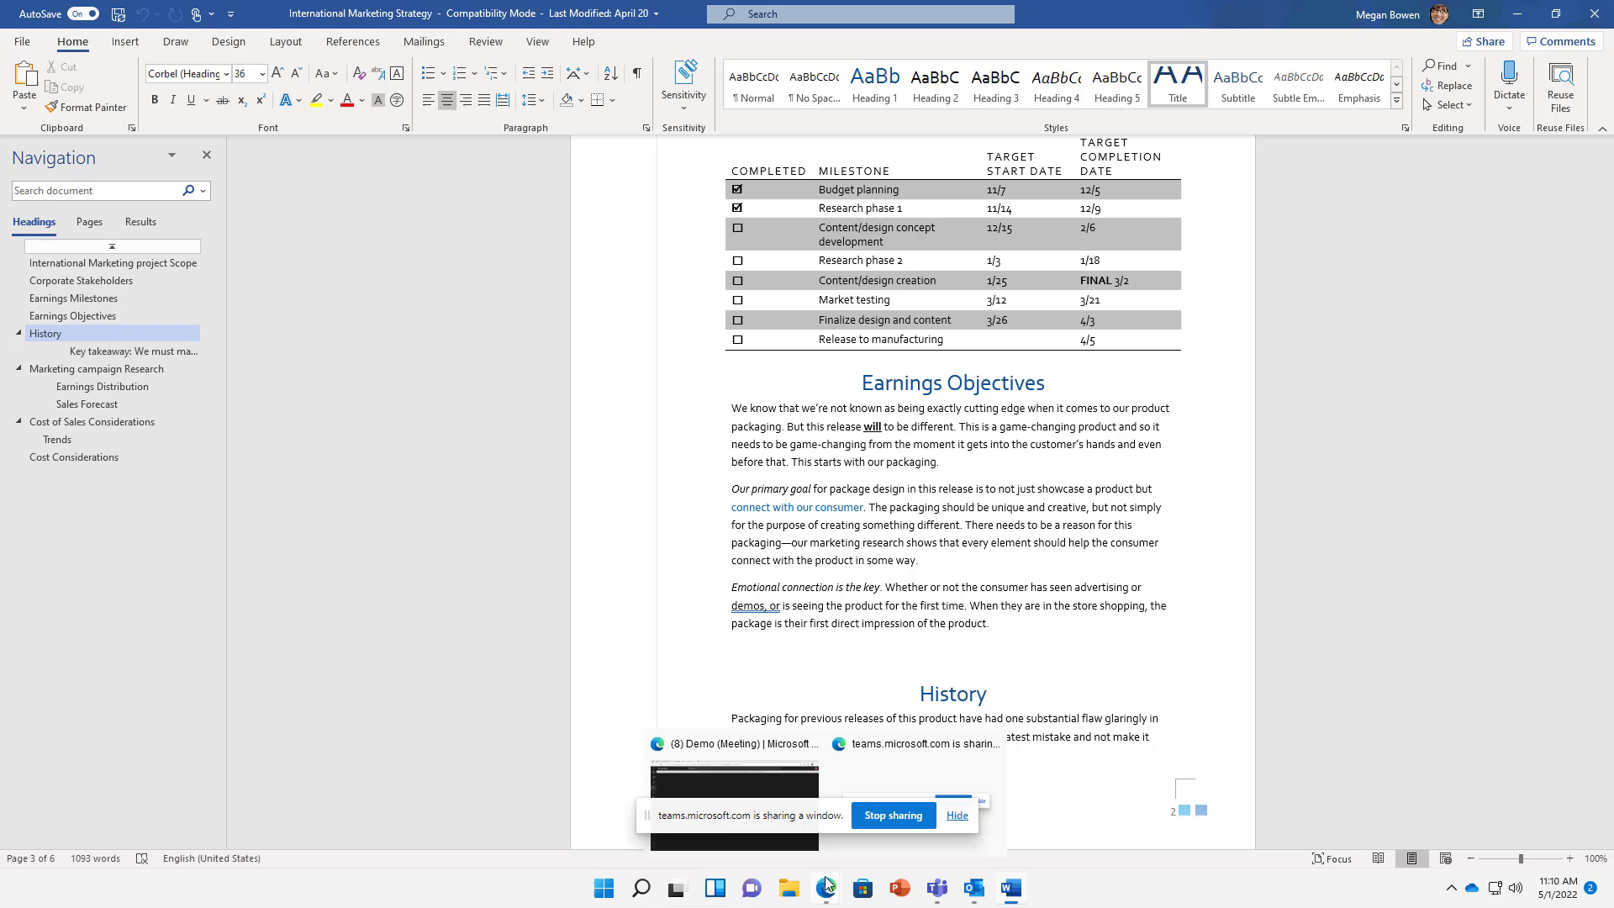
click(760, 773)
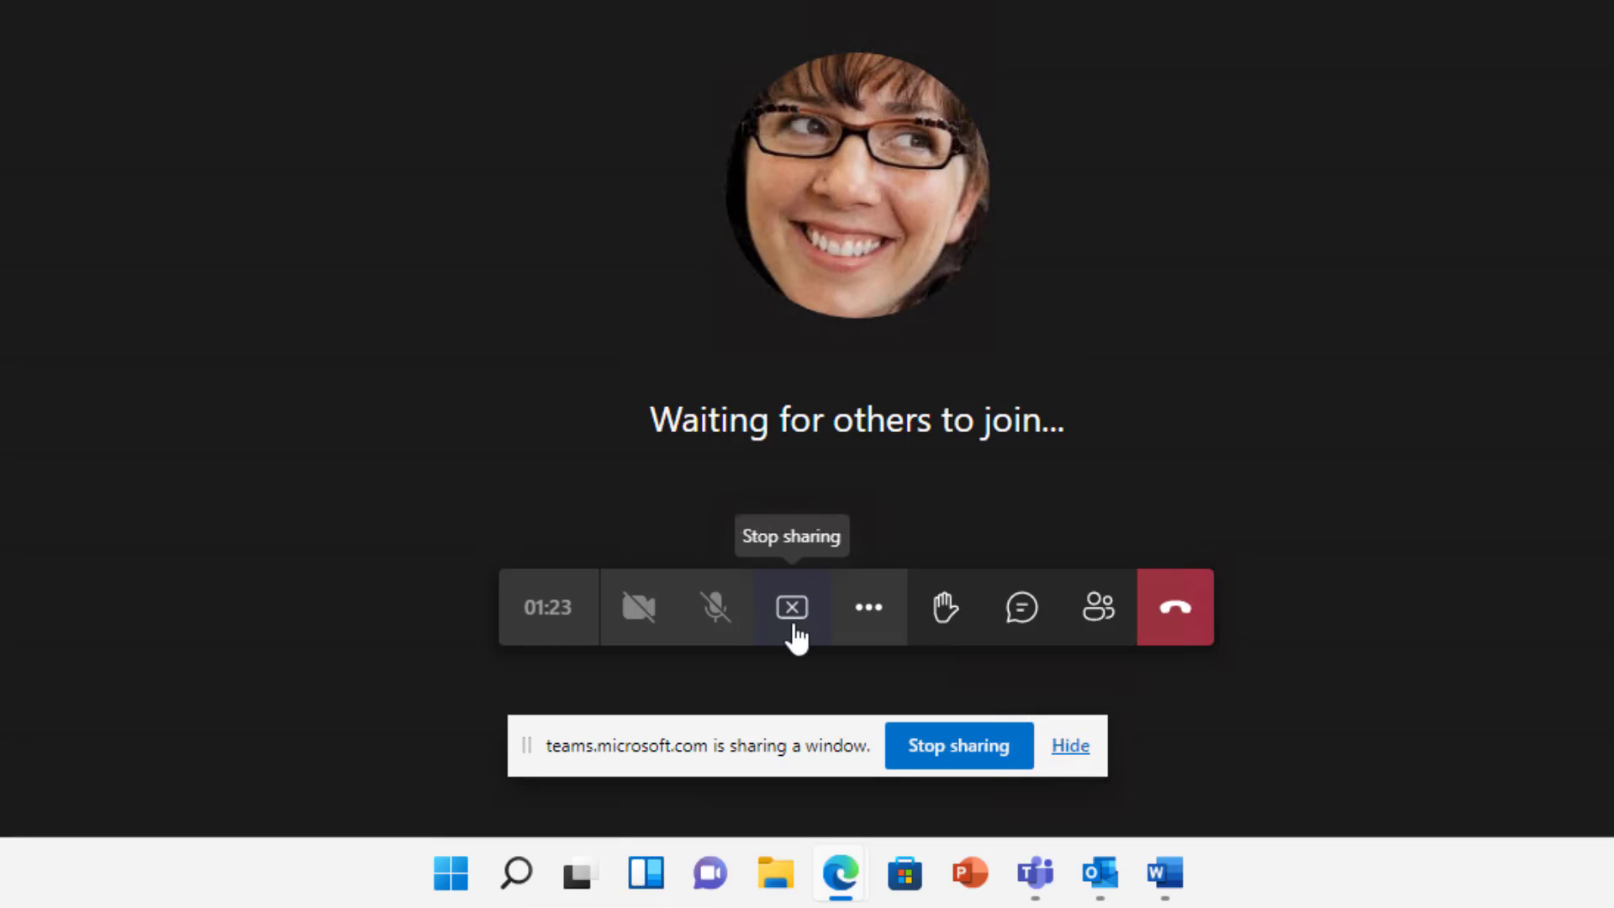
click(793, 627)
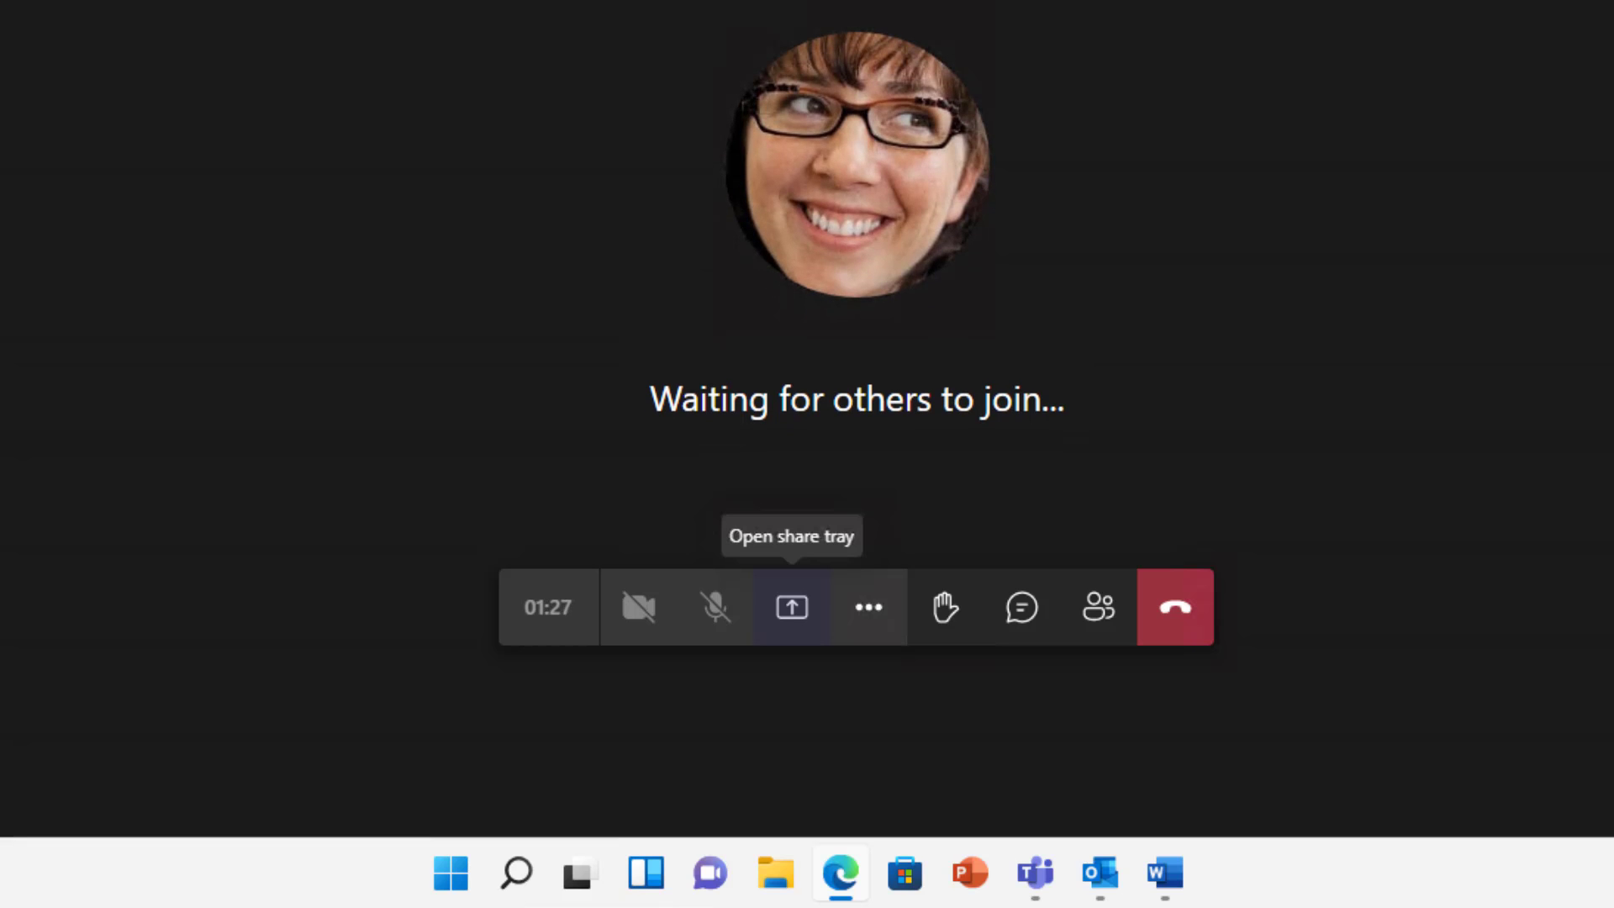
Share the entire screen in the meeting without system audio.
click(798, 636)
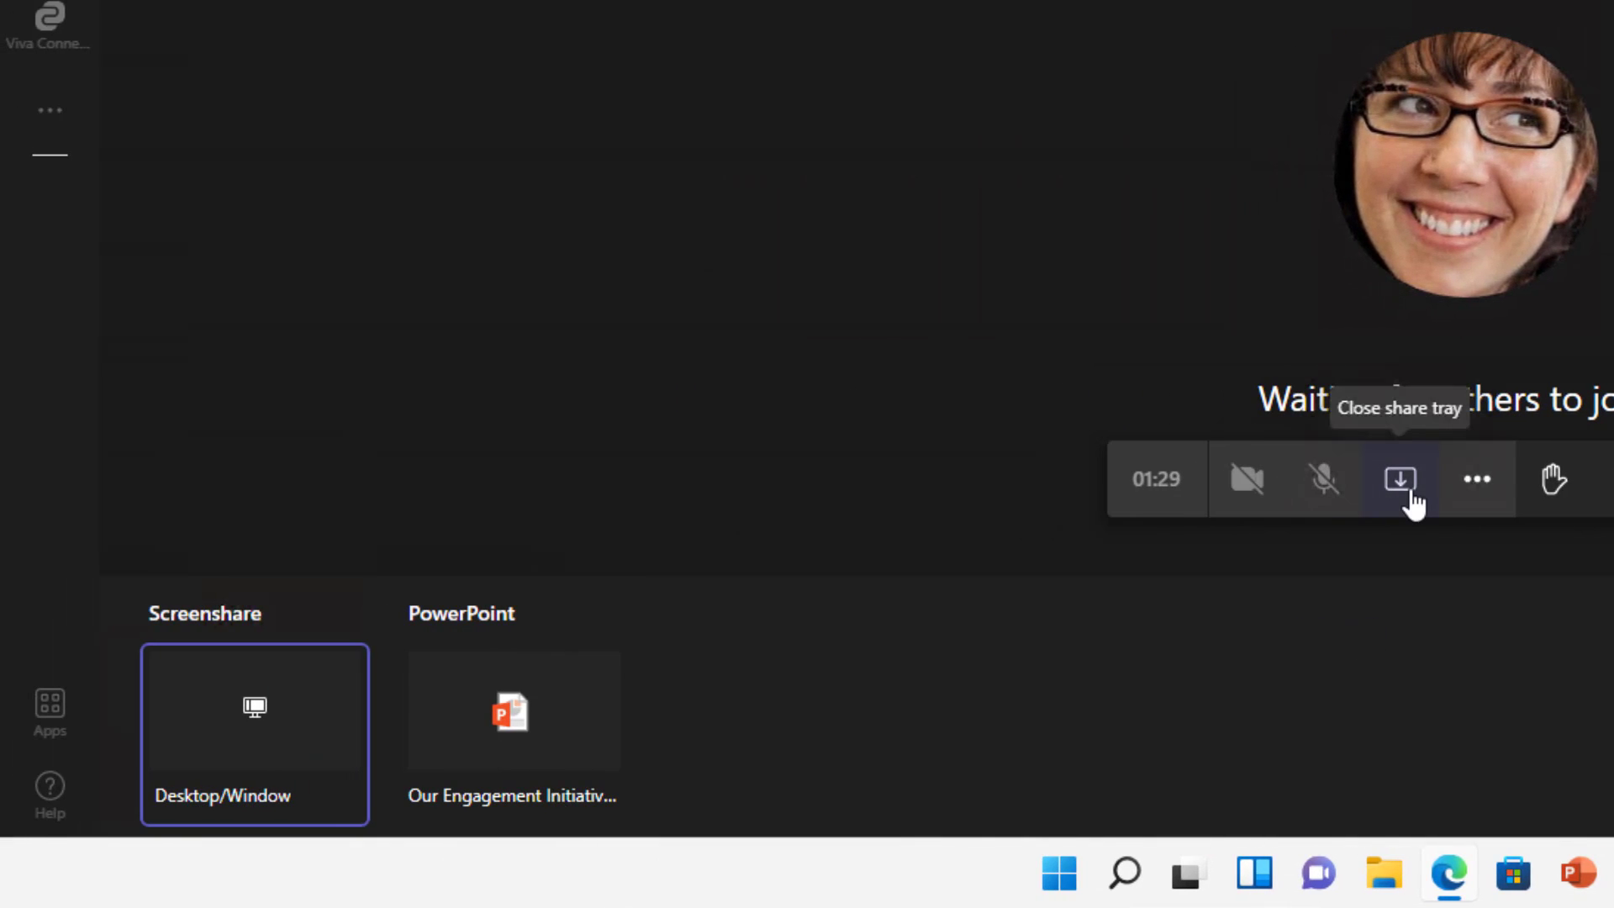
click(254, 731)
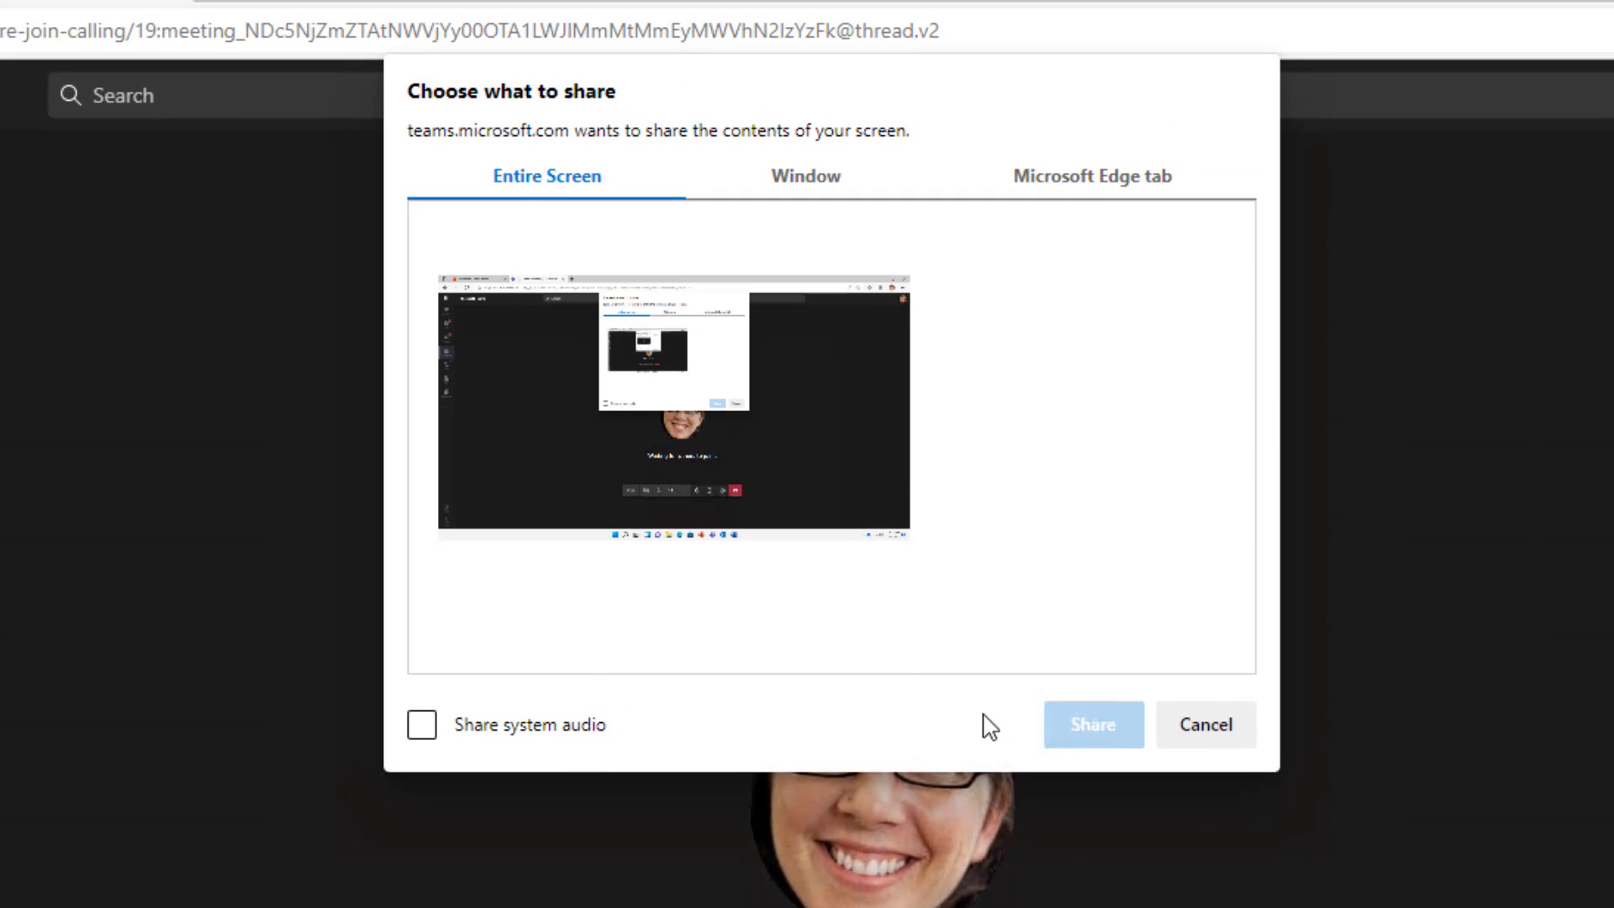
click(819, 488)
click(1089, 733)
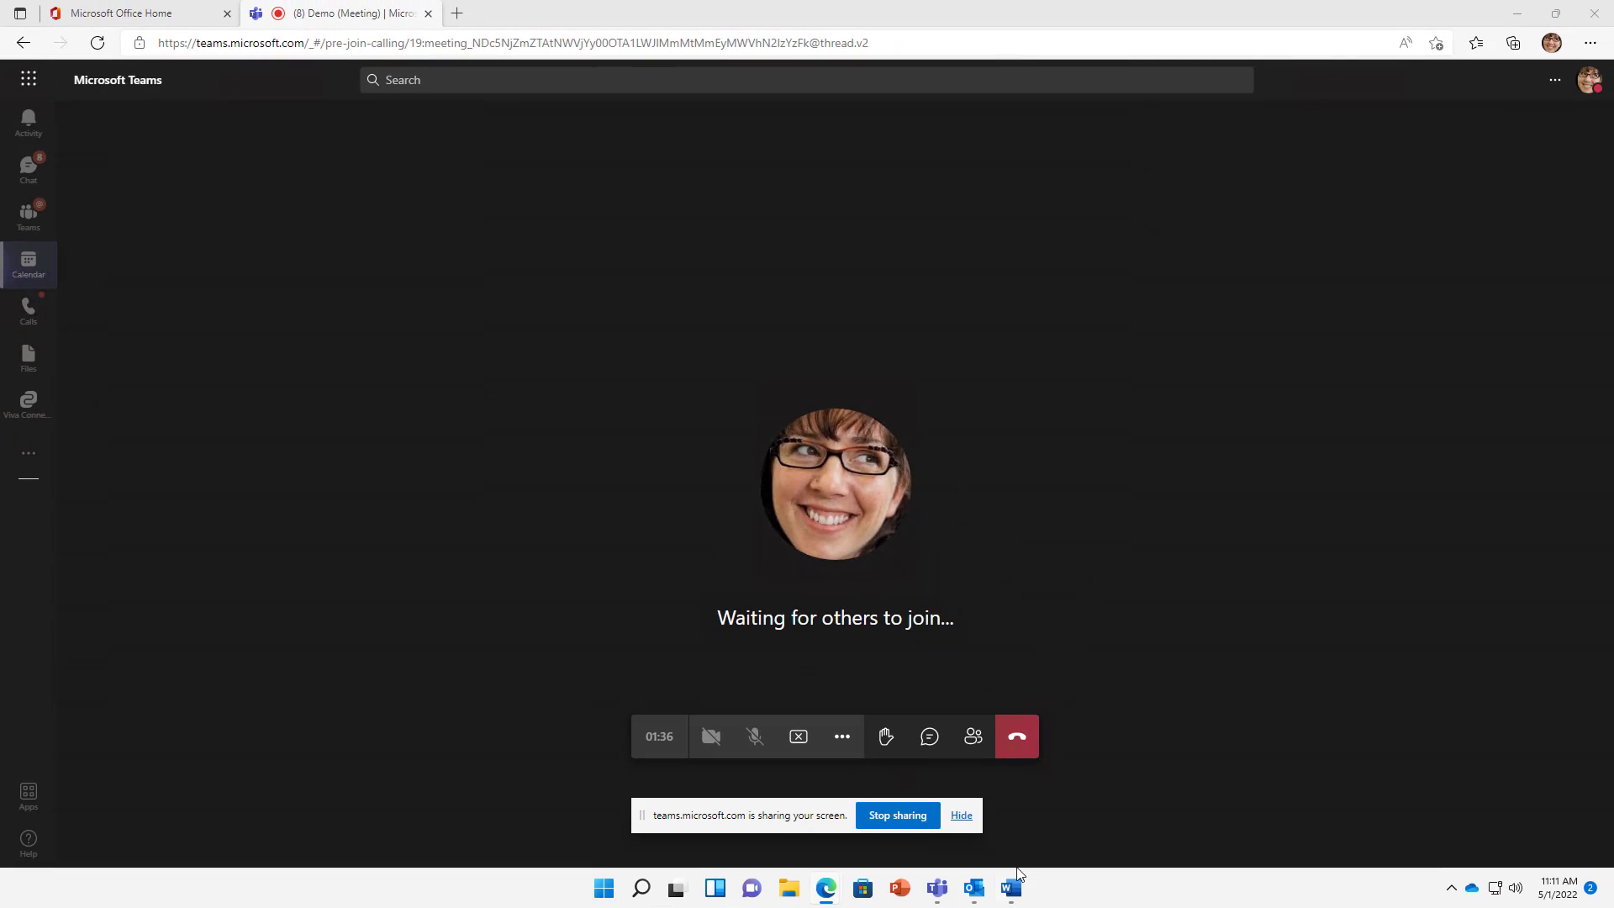
Show the Outlook inbox and the Word document over the shared screen, and stop sharing back in the meeting window.
mouse_move(973, 888)
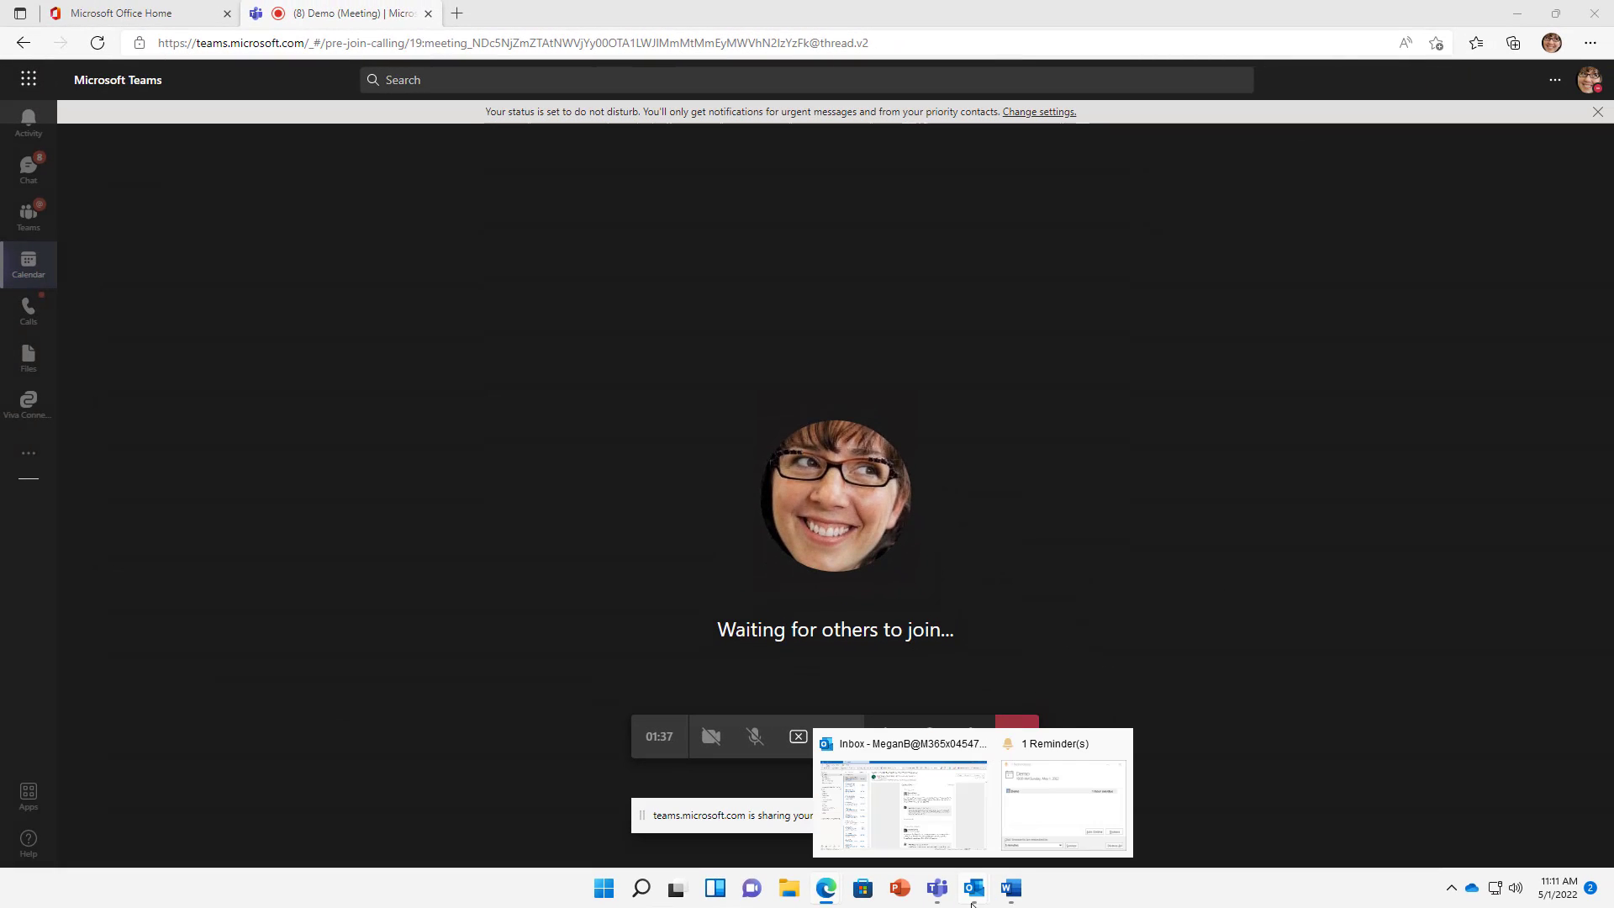
click(935, 815)
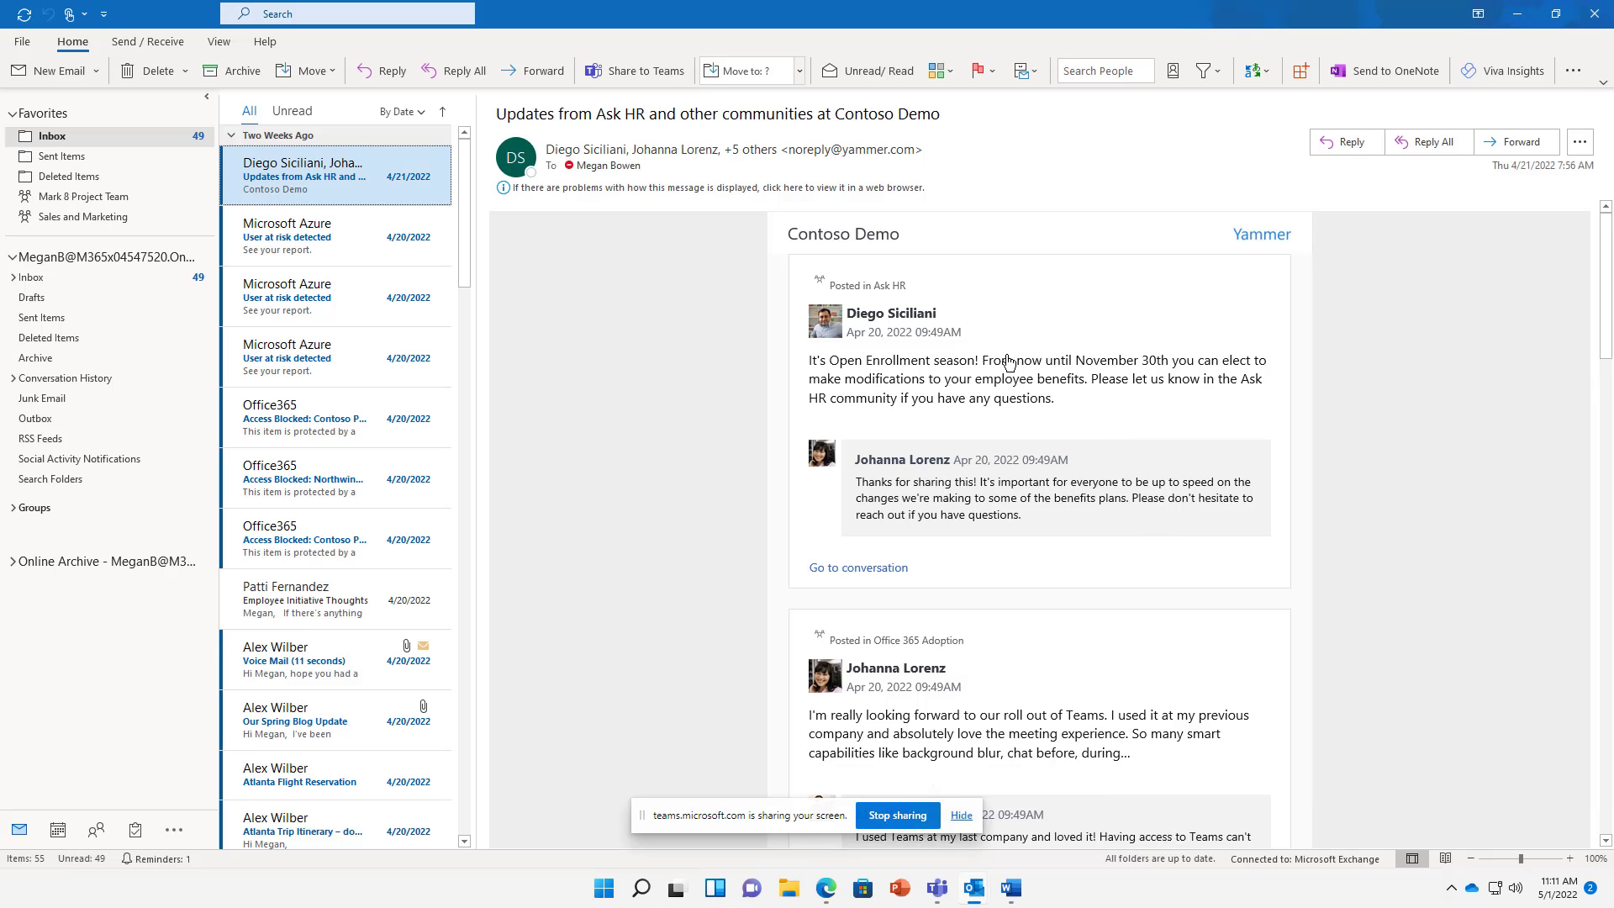
click(1011, 889)
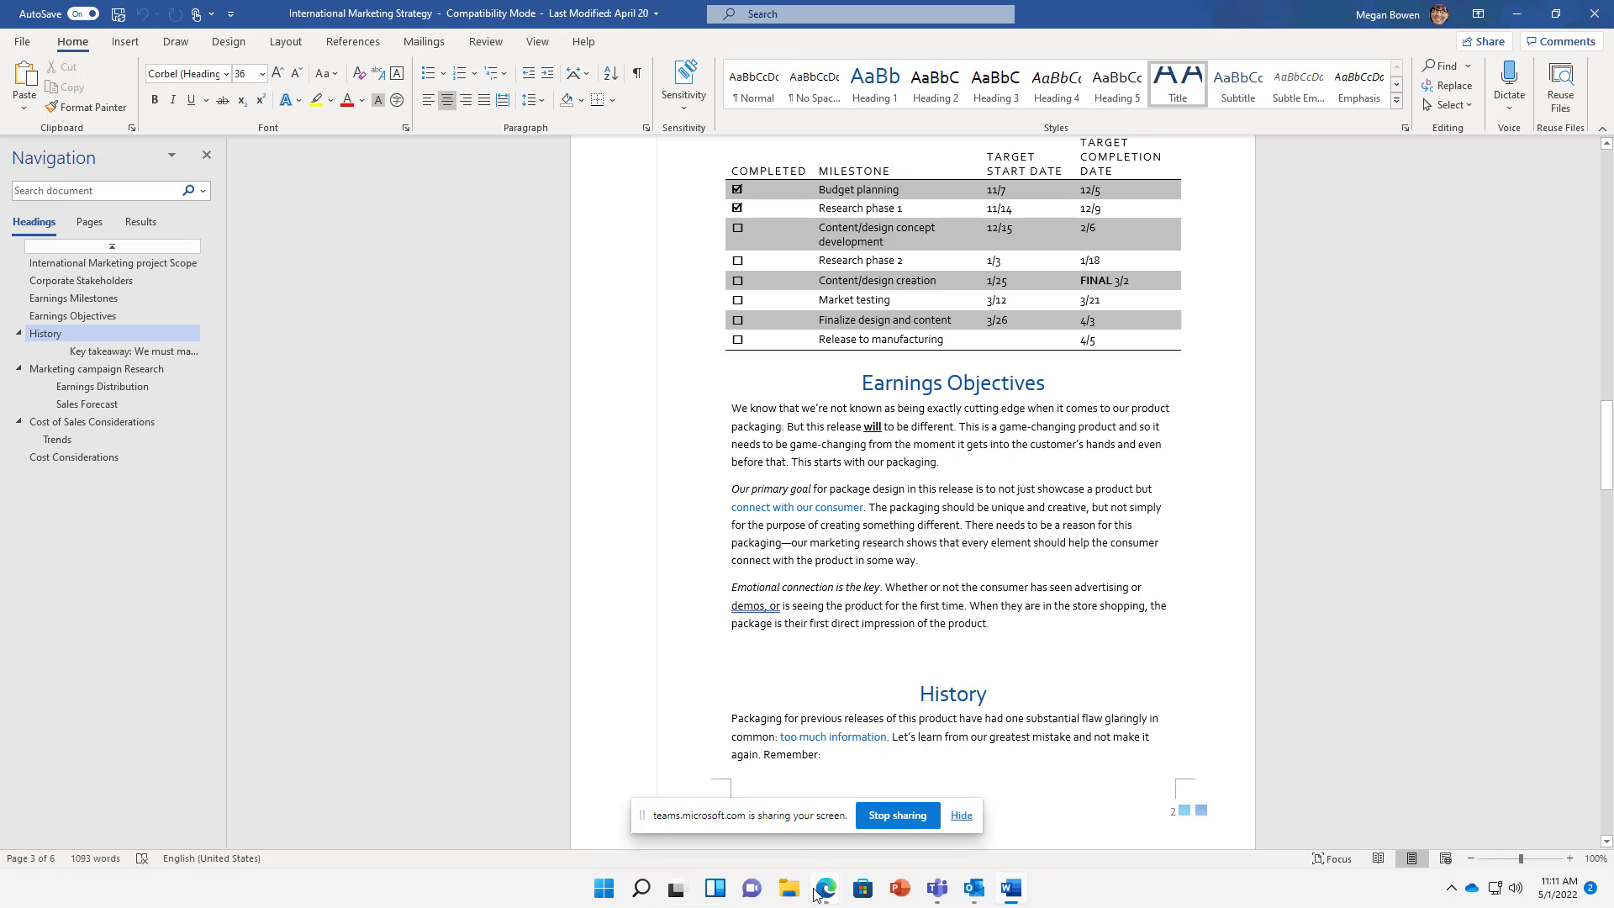
mouse_move(826, 889)
click(777, 815)
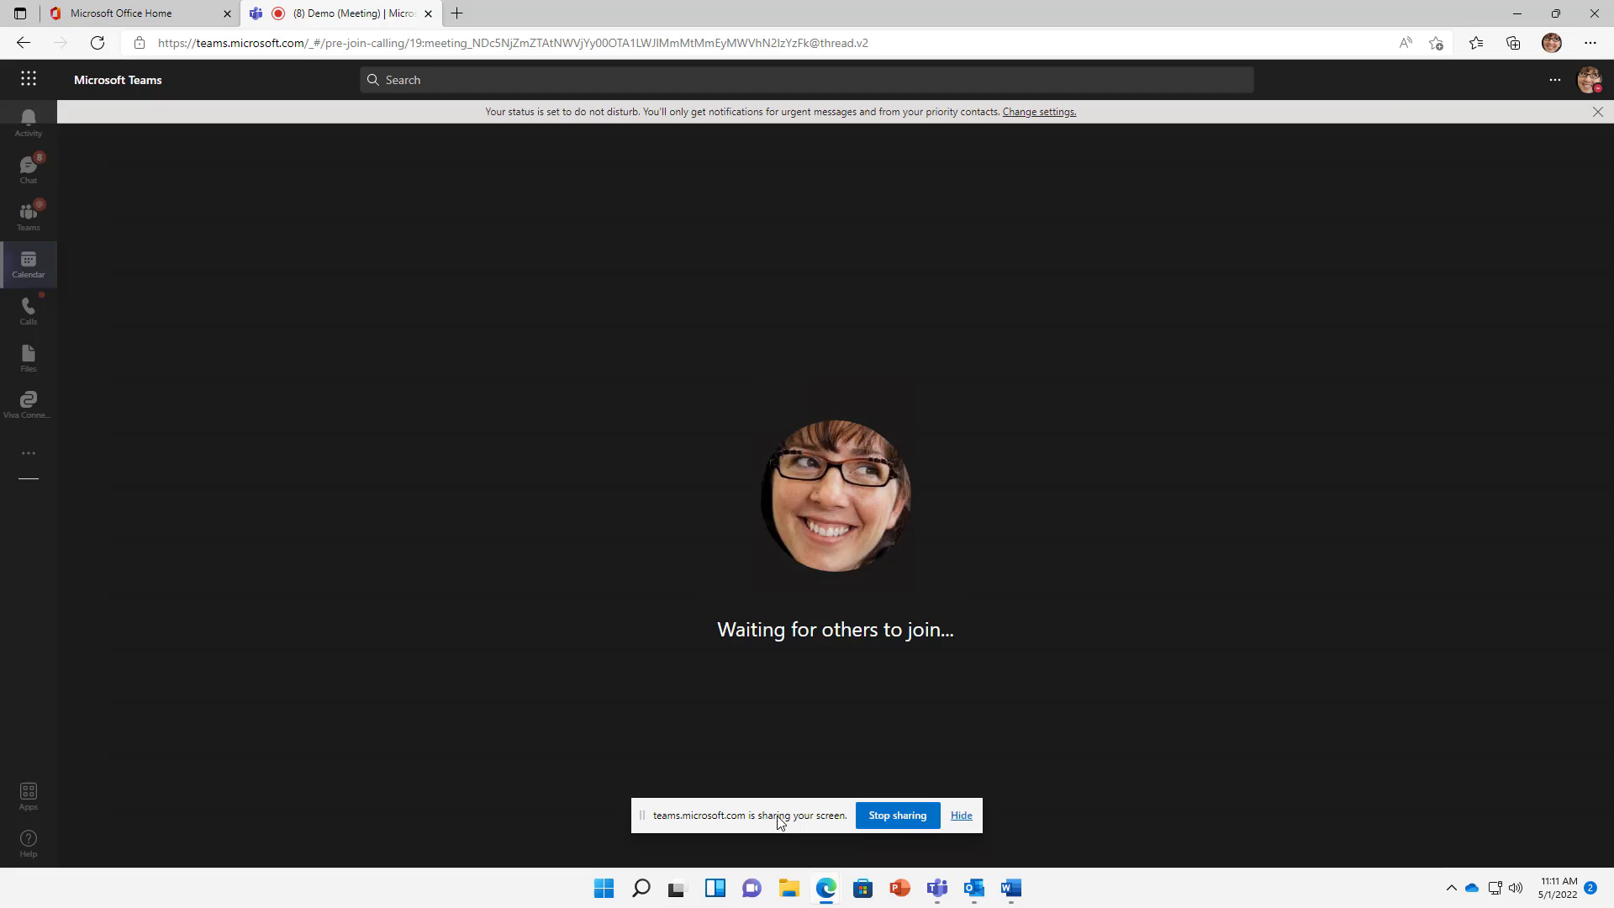
mouse_move(778, 589)
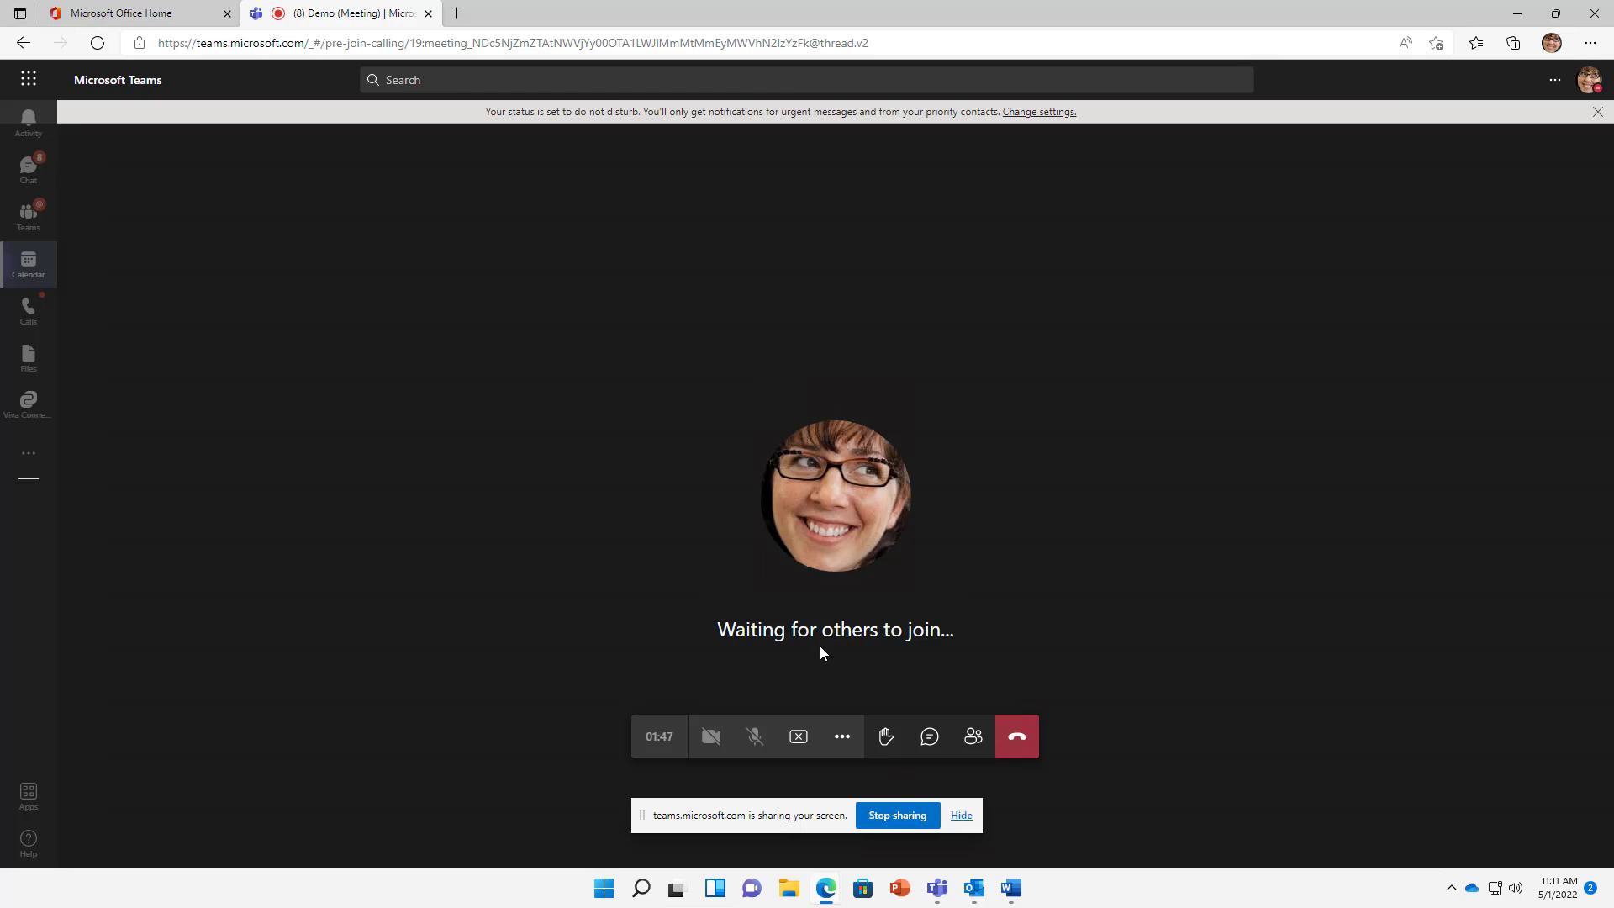
click(889, 816)
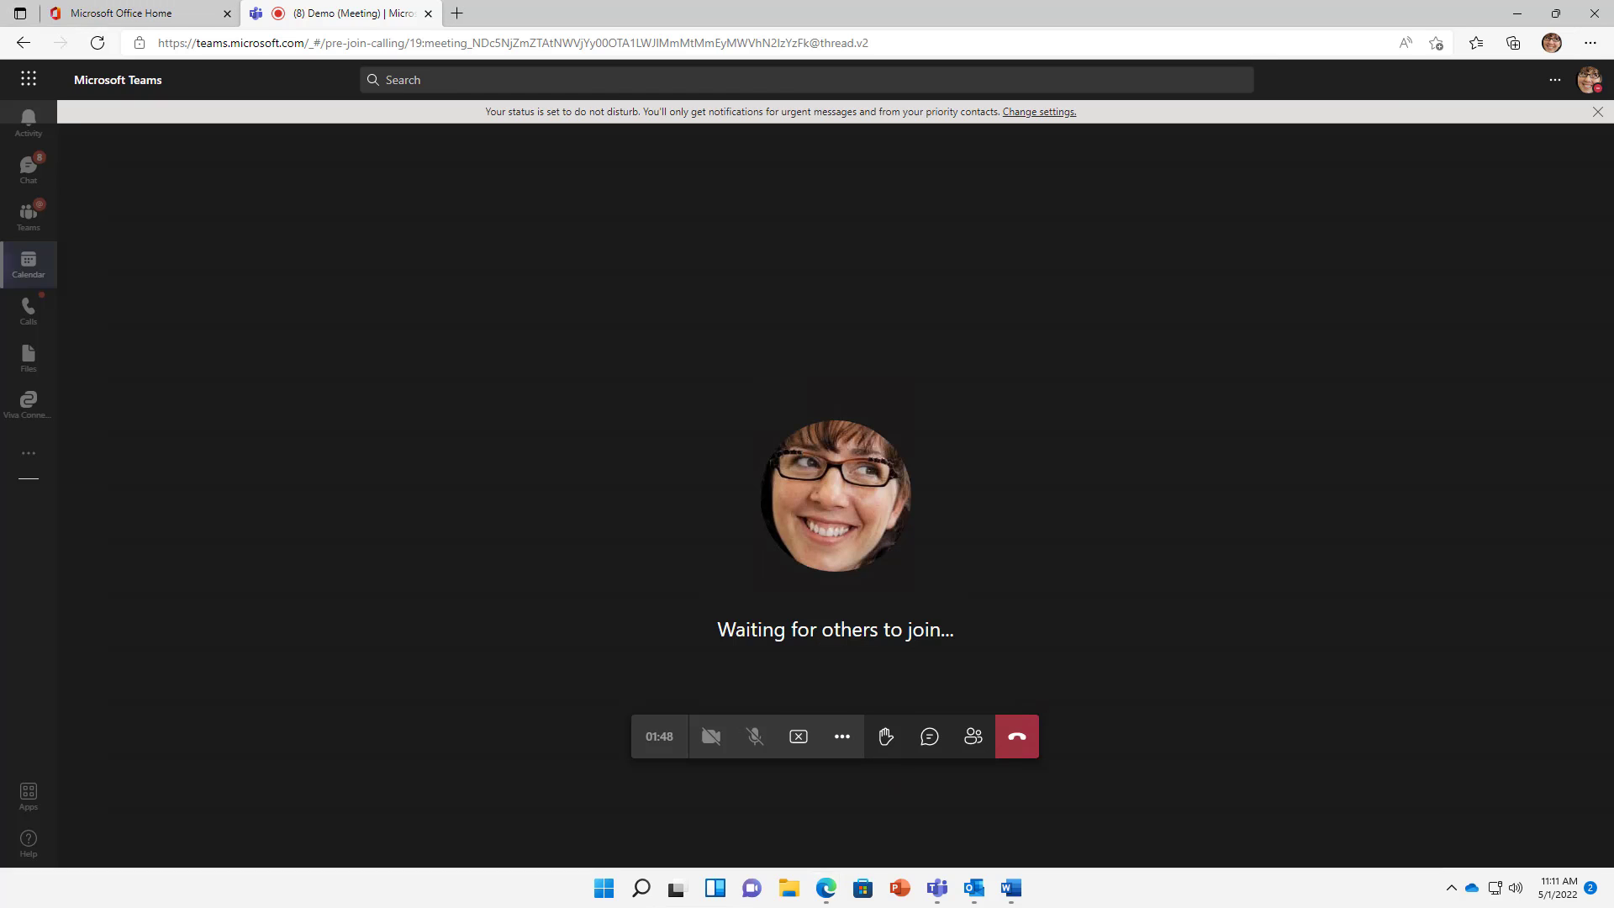
Share the Microsoft Office Home browser tab with tab audio in the meeting, and stop sharing it to return to the meeting.
click(804, 745)
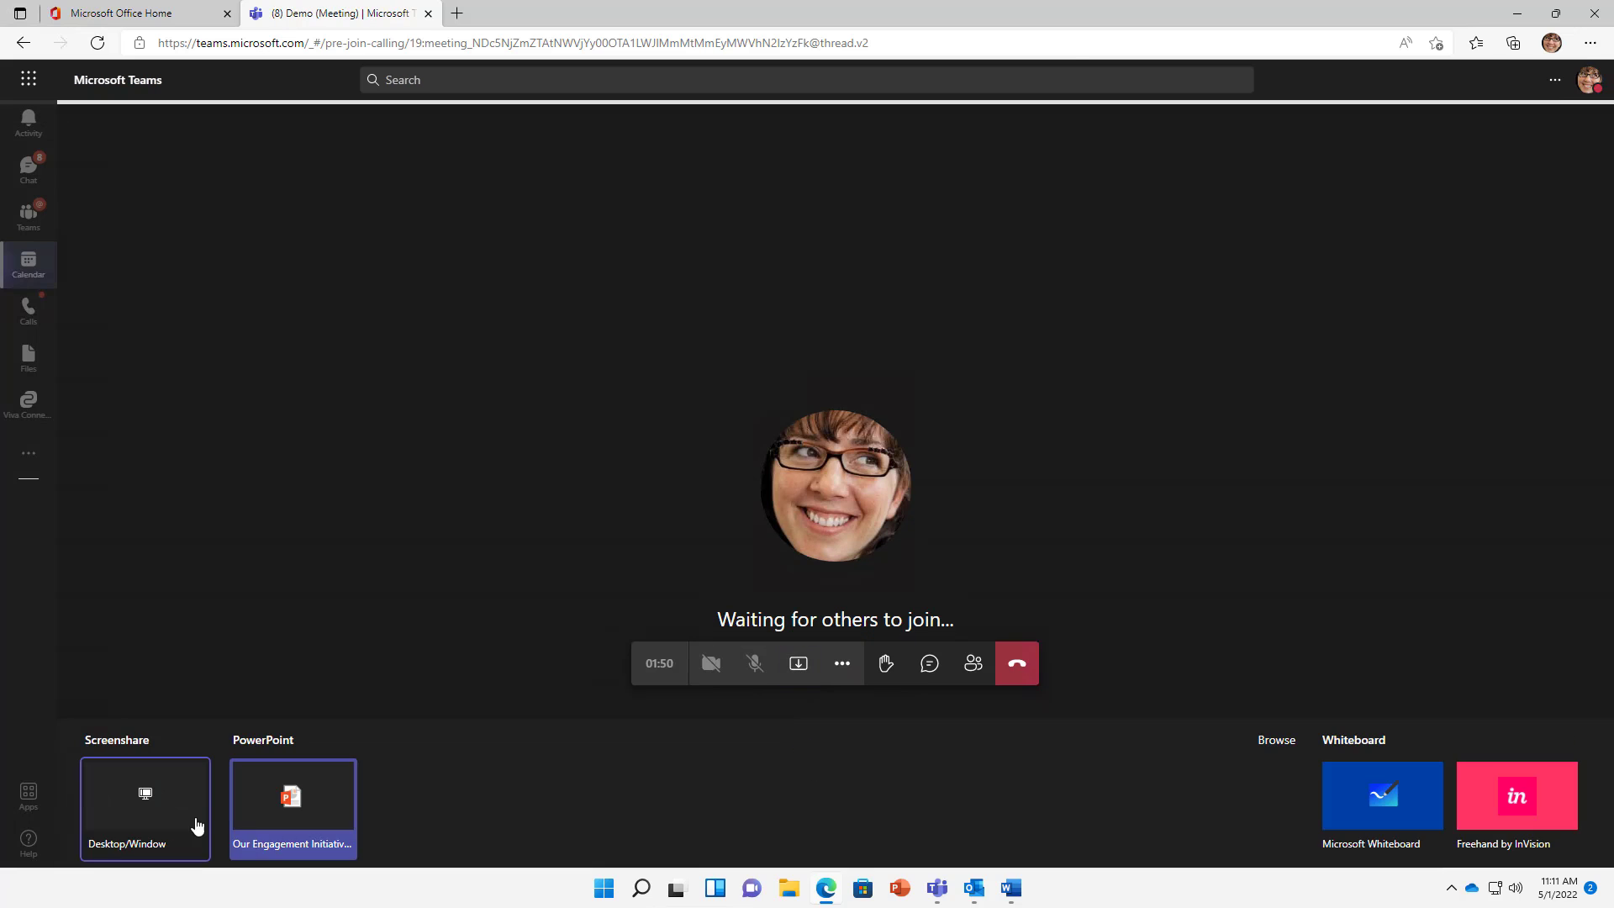
click(169, 811)
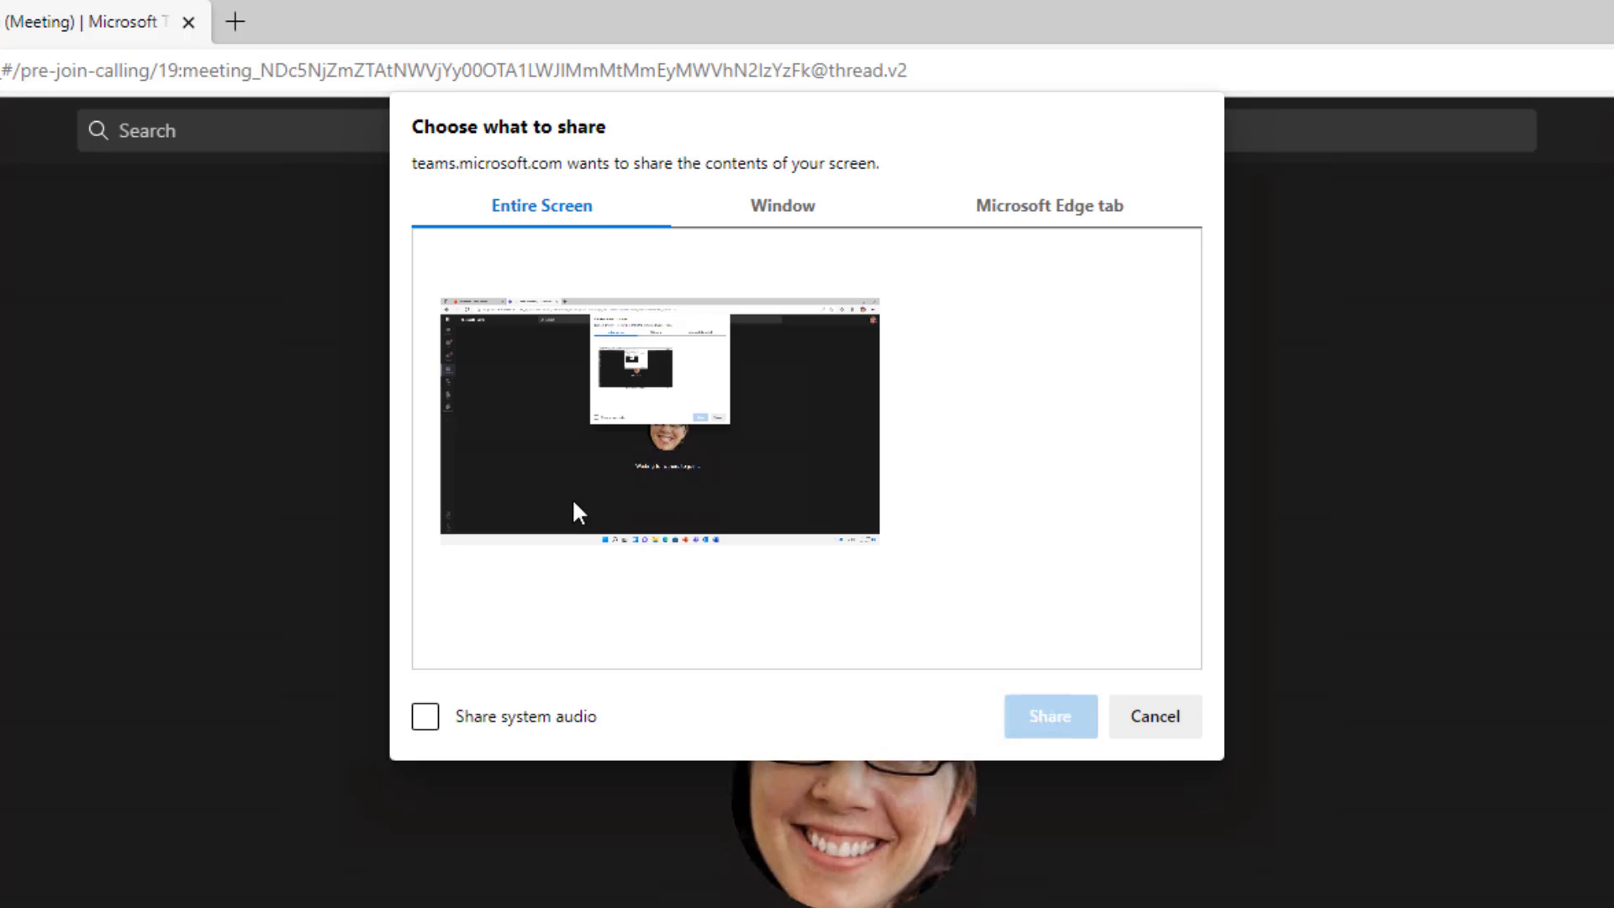
click(1095, 208)
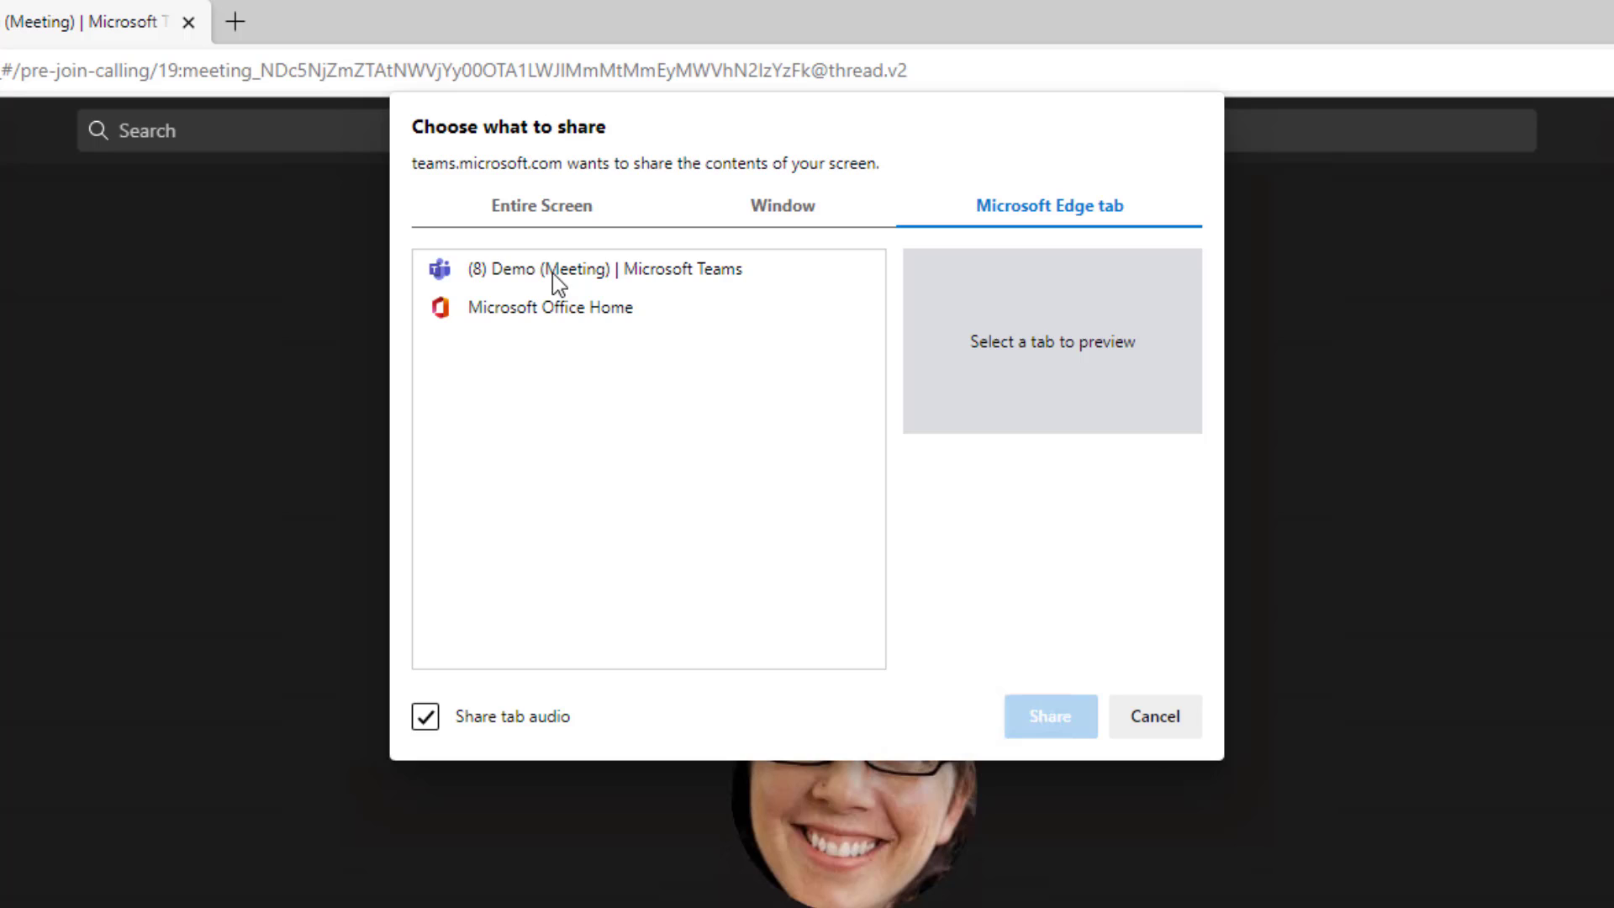
click(595, 311)
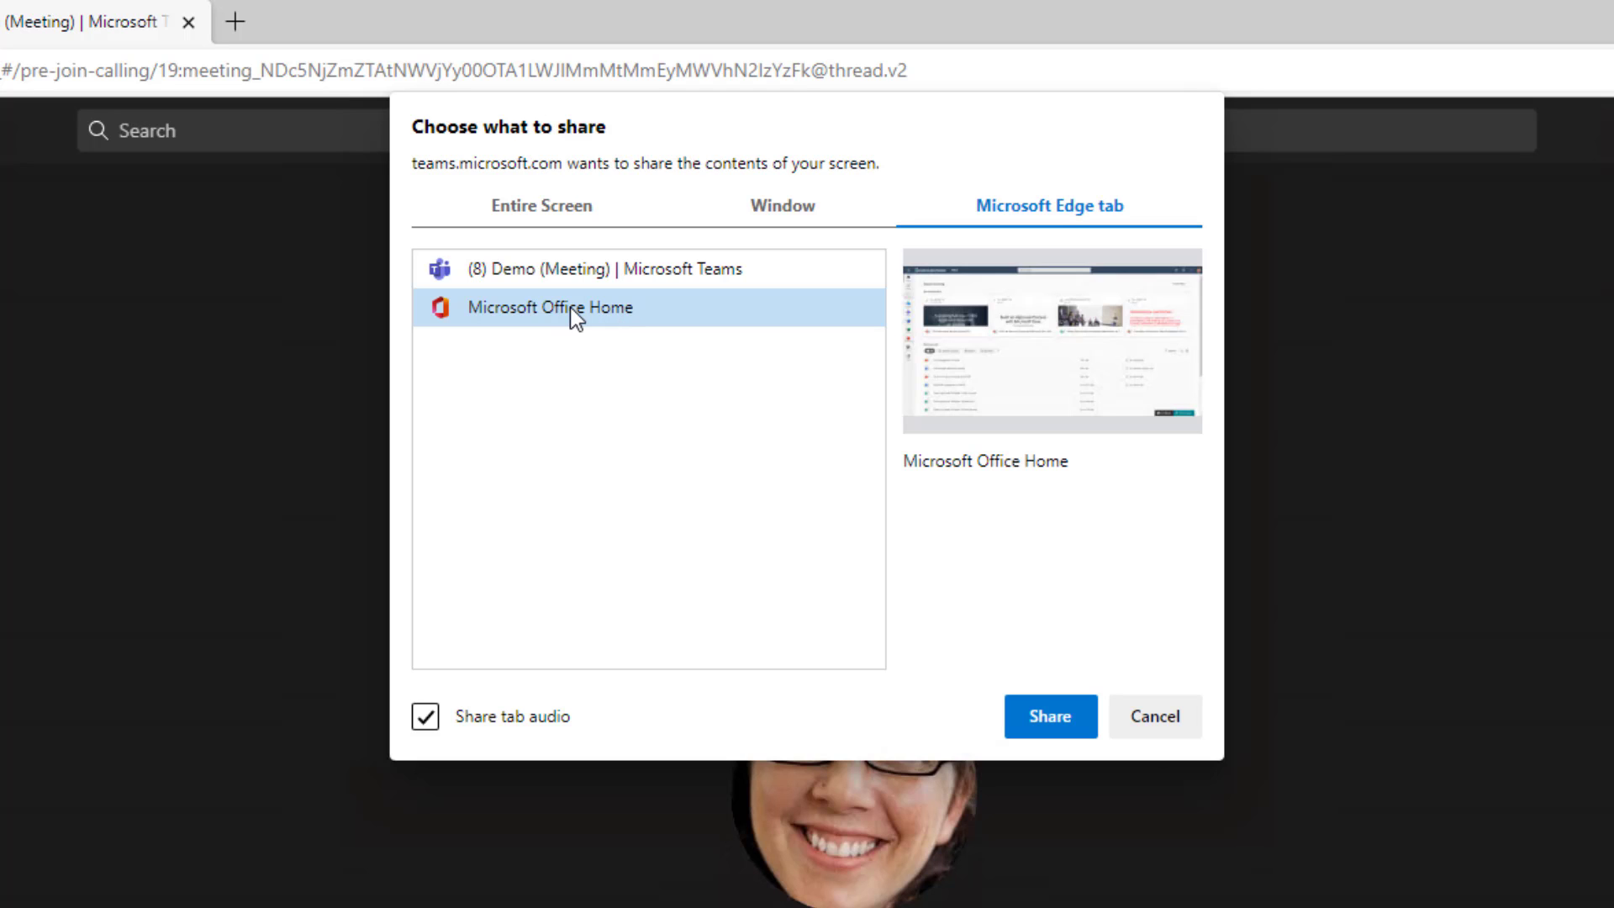
click(1042, 722)
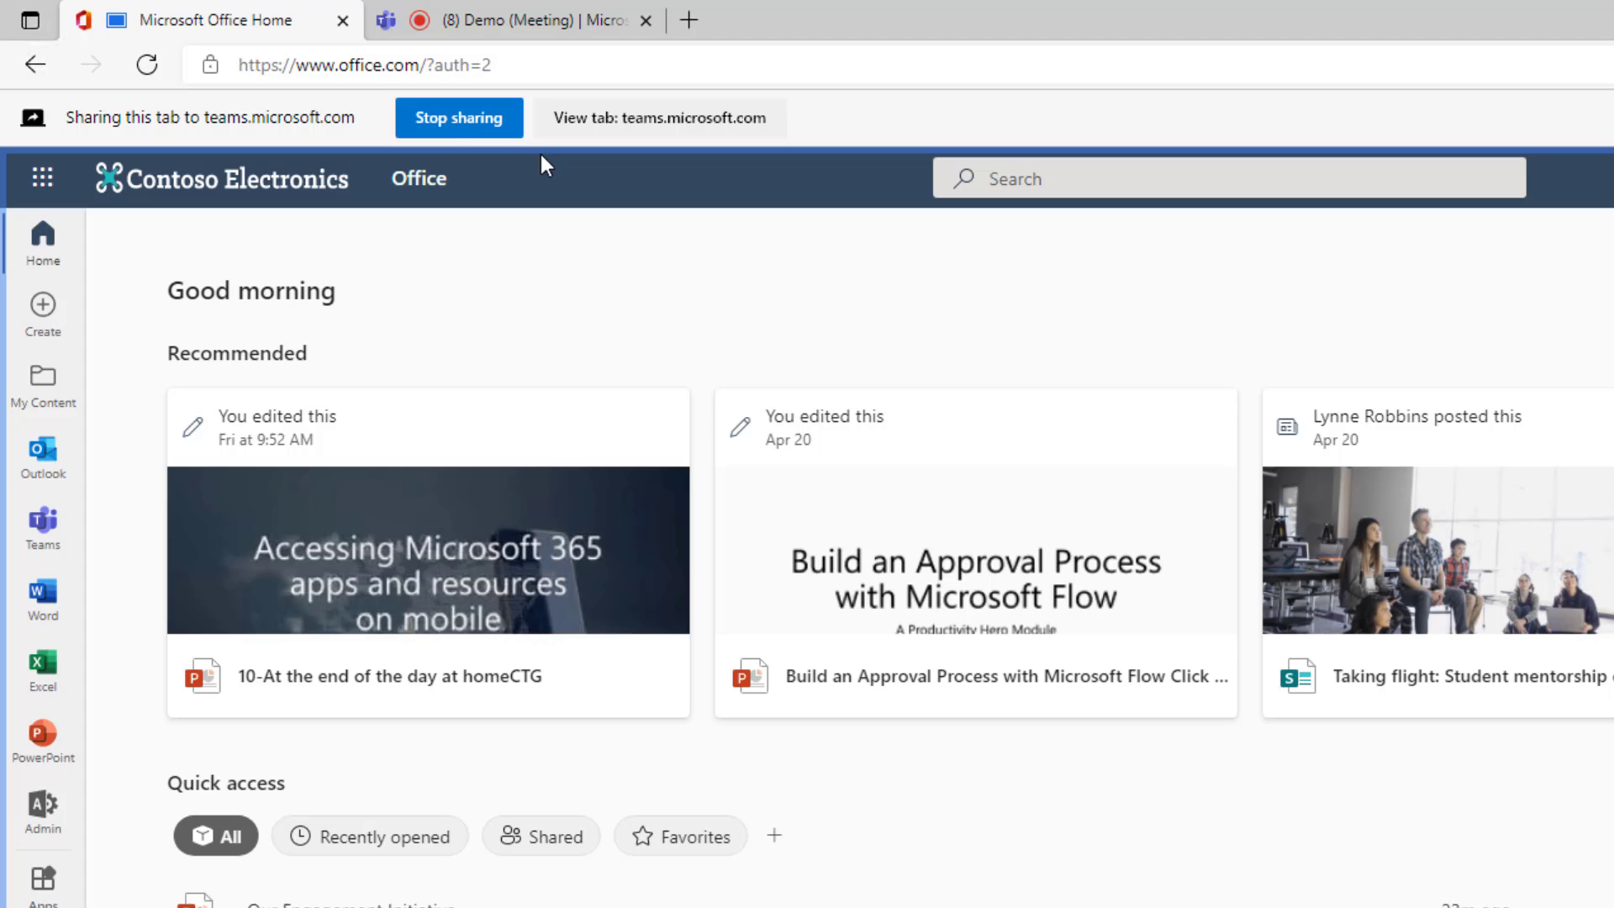
click(468, 121)
click(501, 24)
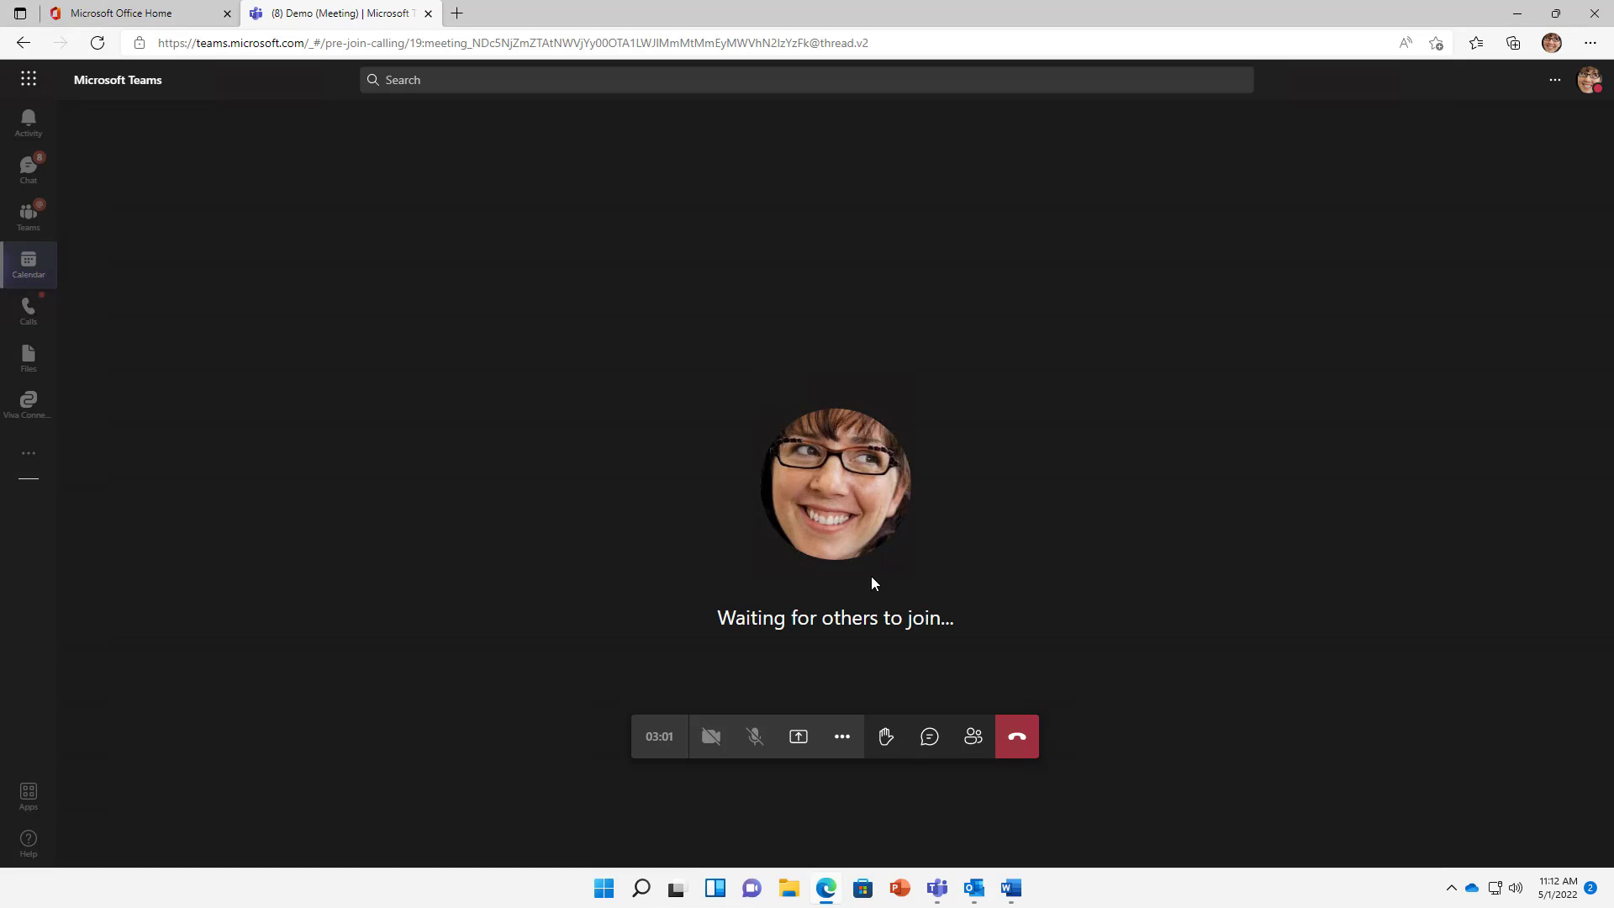
View the sources available for browsing to a PowerPoint file, and present the suggested Our Engagement Initiative file in the meeting.
click(798, 738)
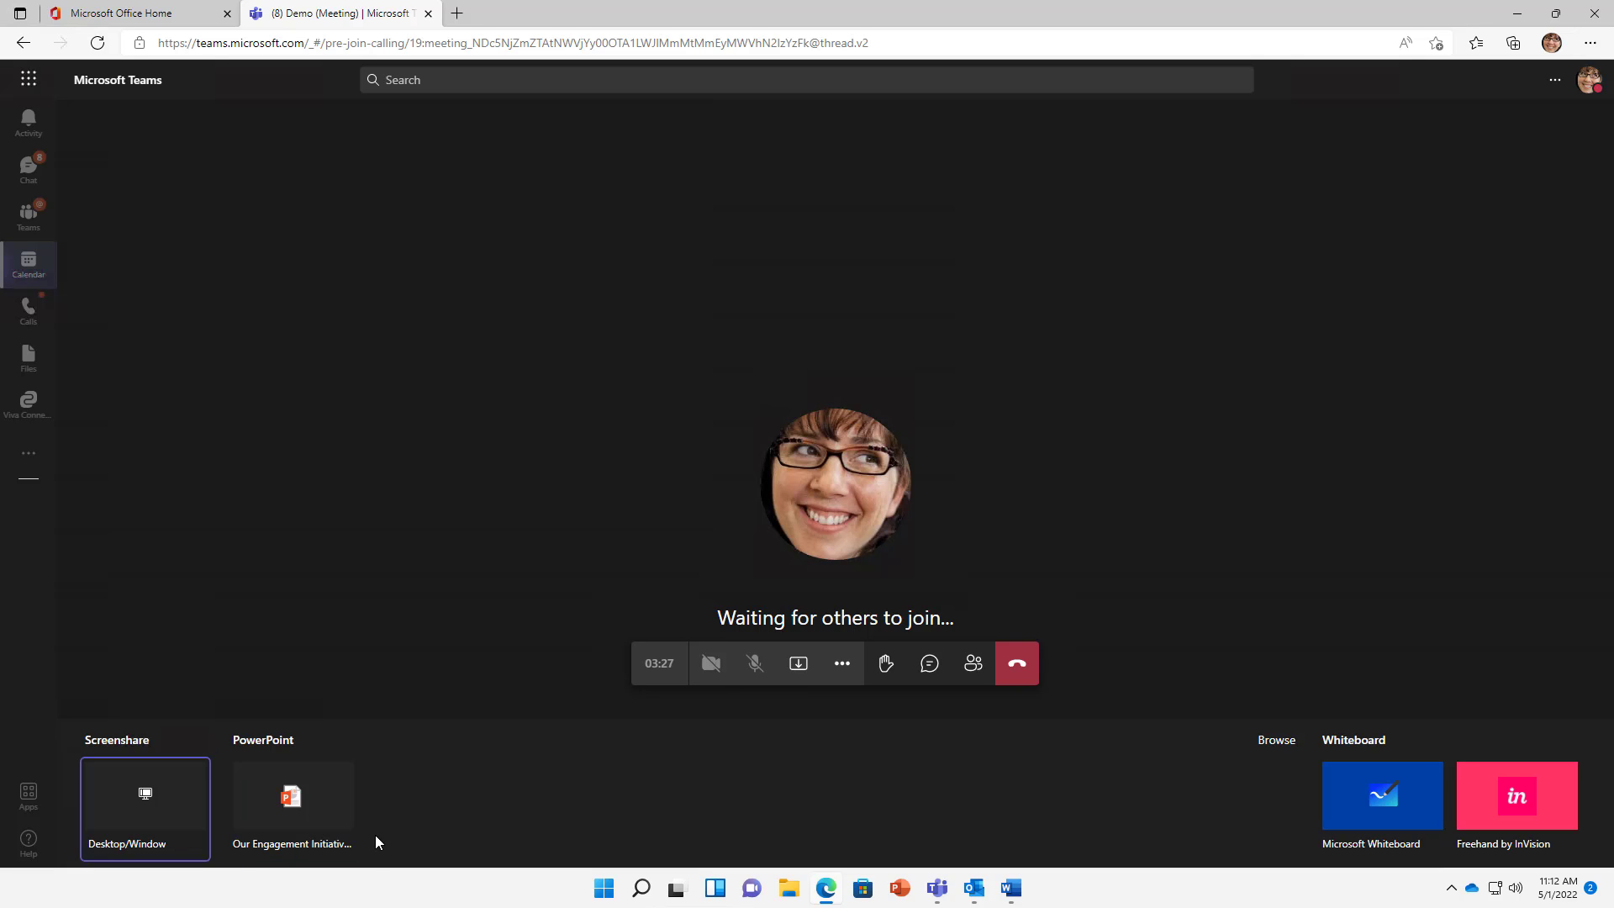
click(1269, 741)
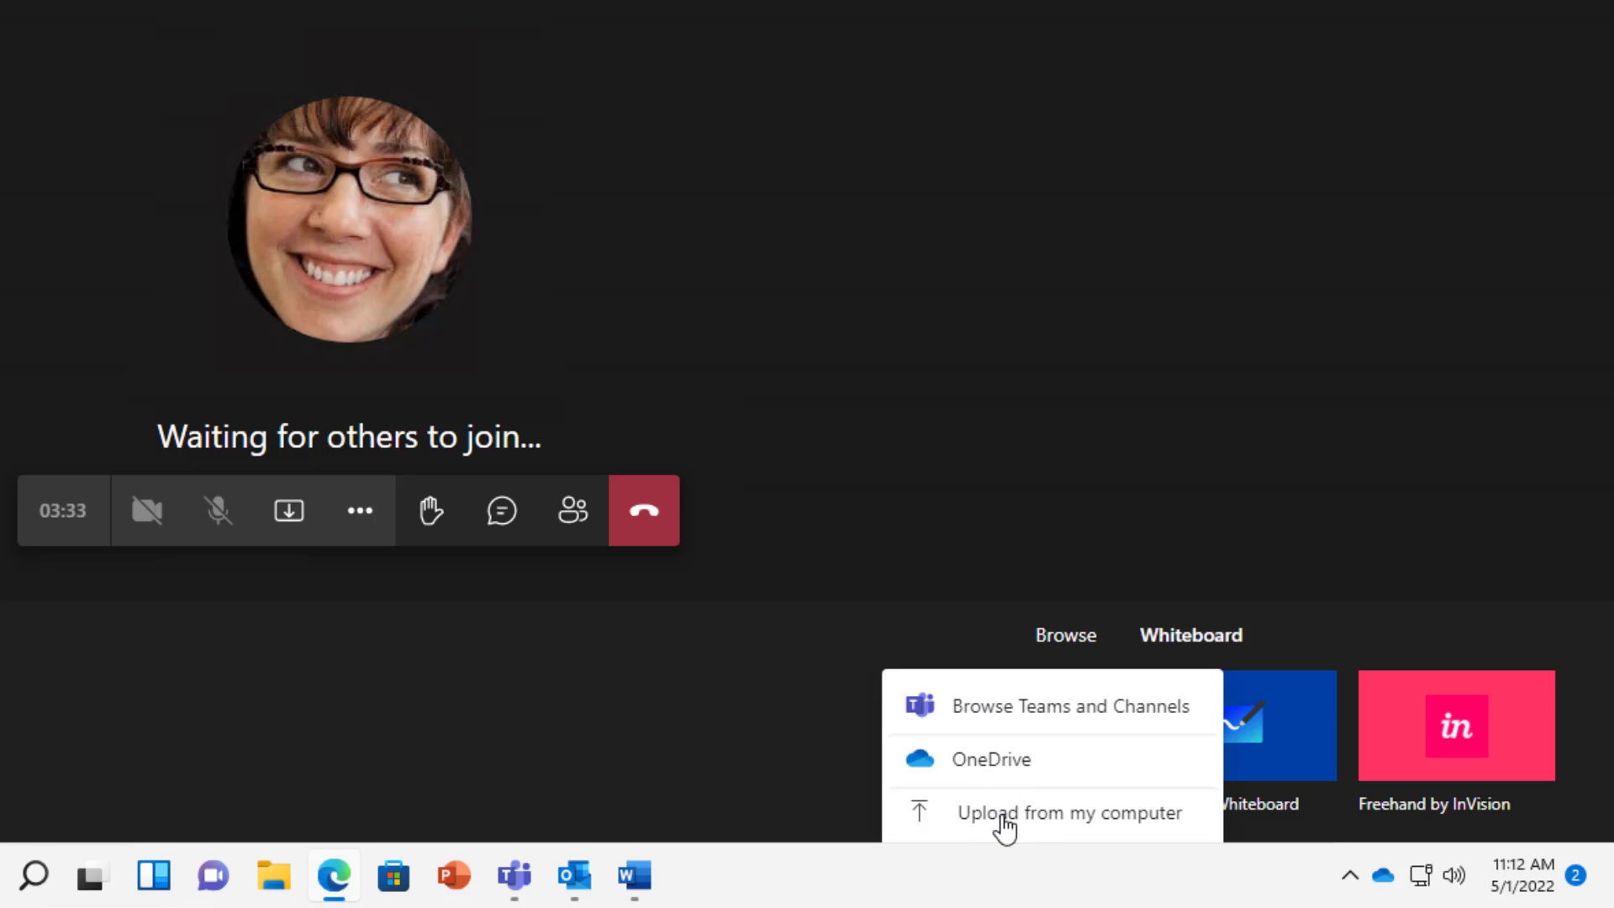
click(307, 813)
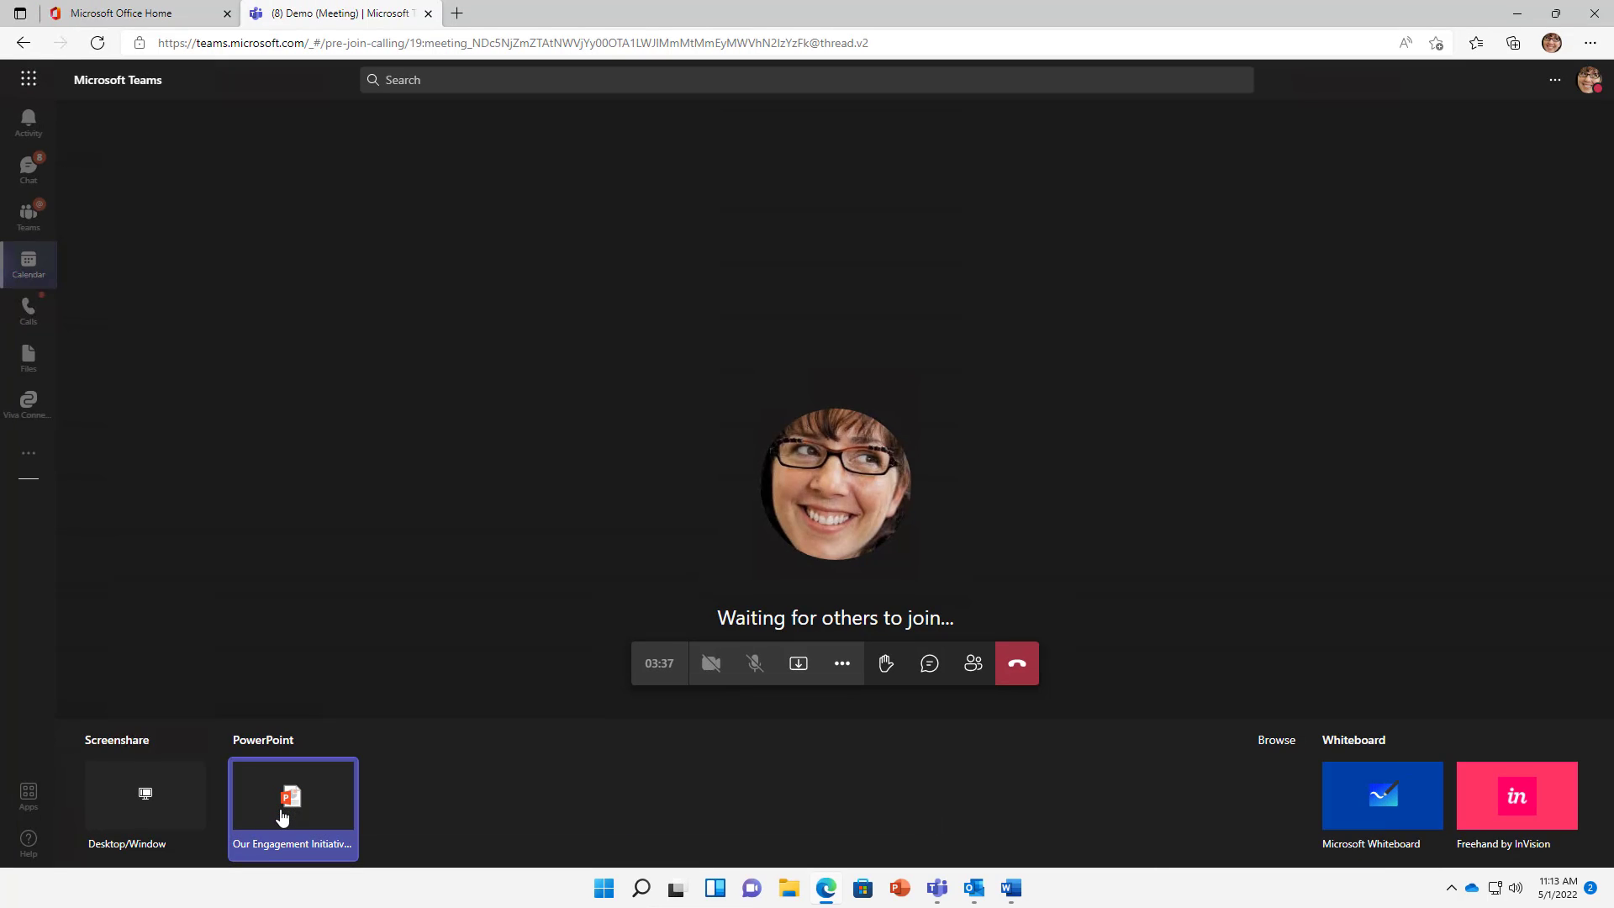
click(283, 815)
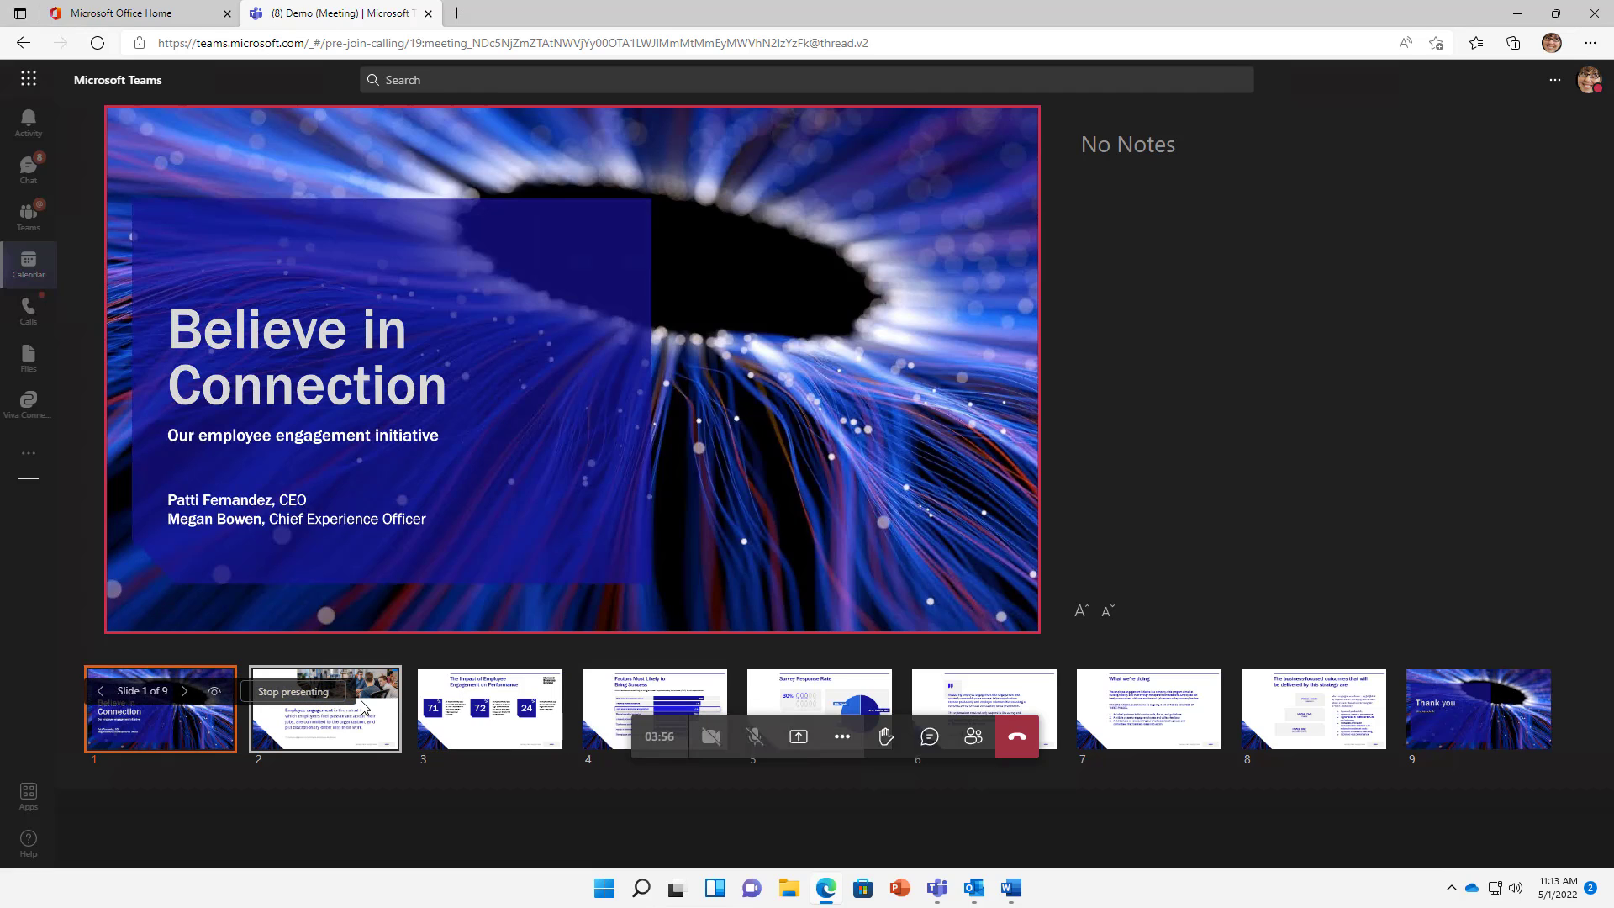
Present slide 2 and slide 5, step back to slide 3, and toggle participants' private viewing of the slides.
click(364, 707)
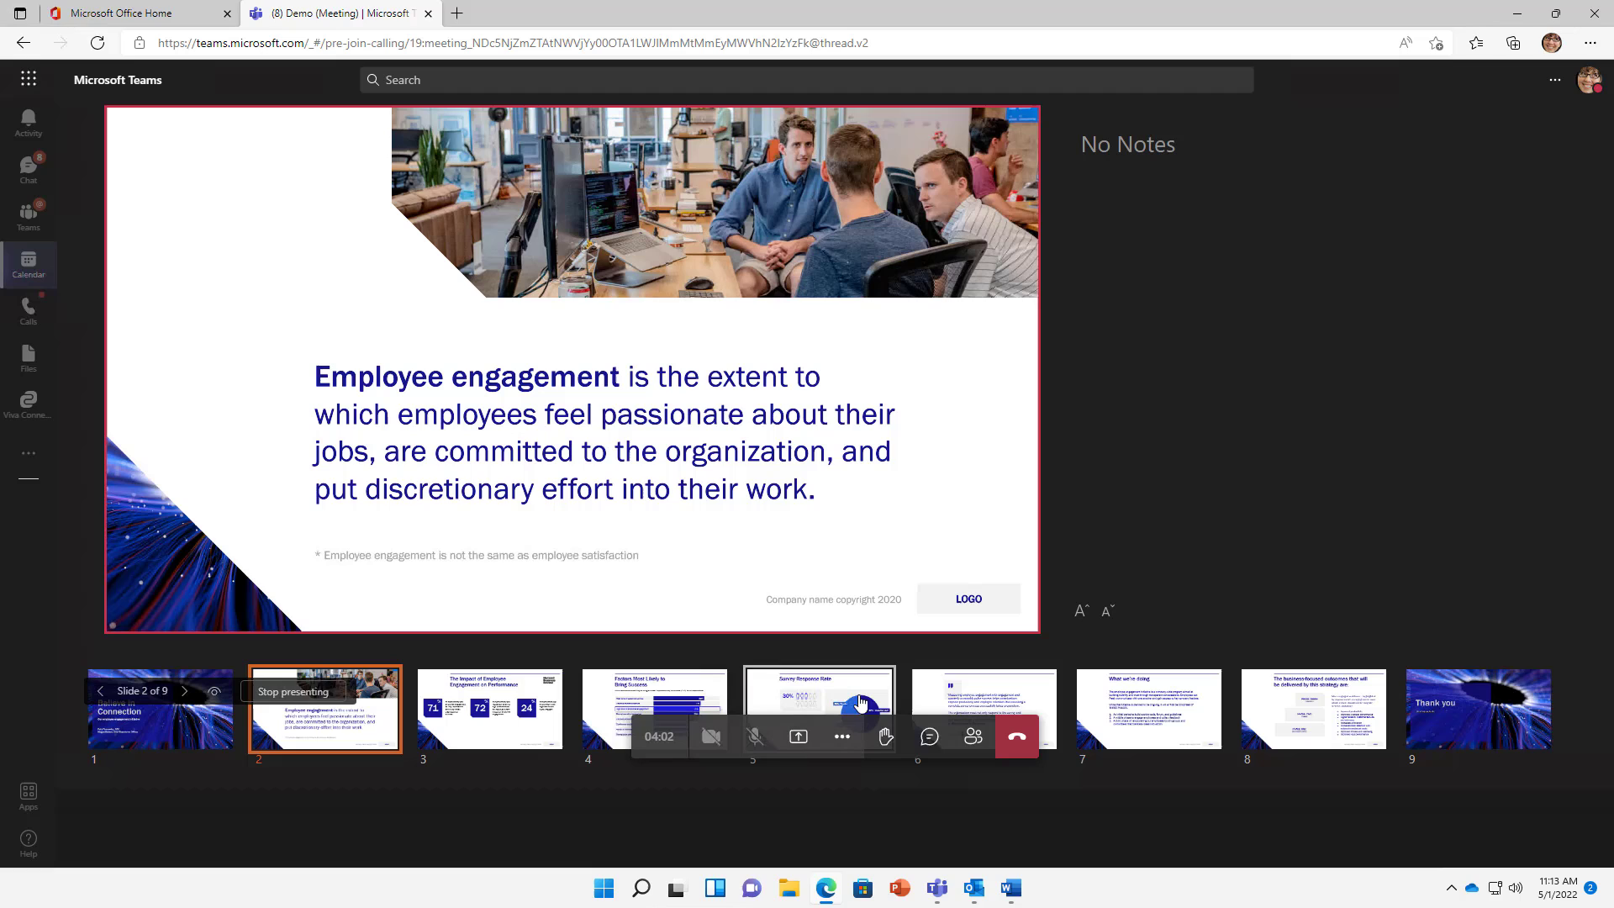
click(832, 692)
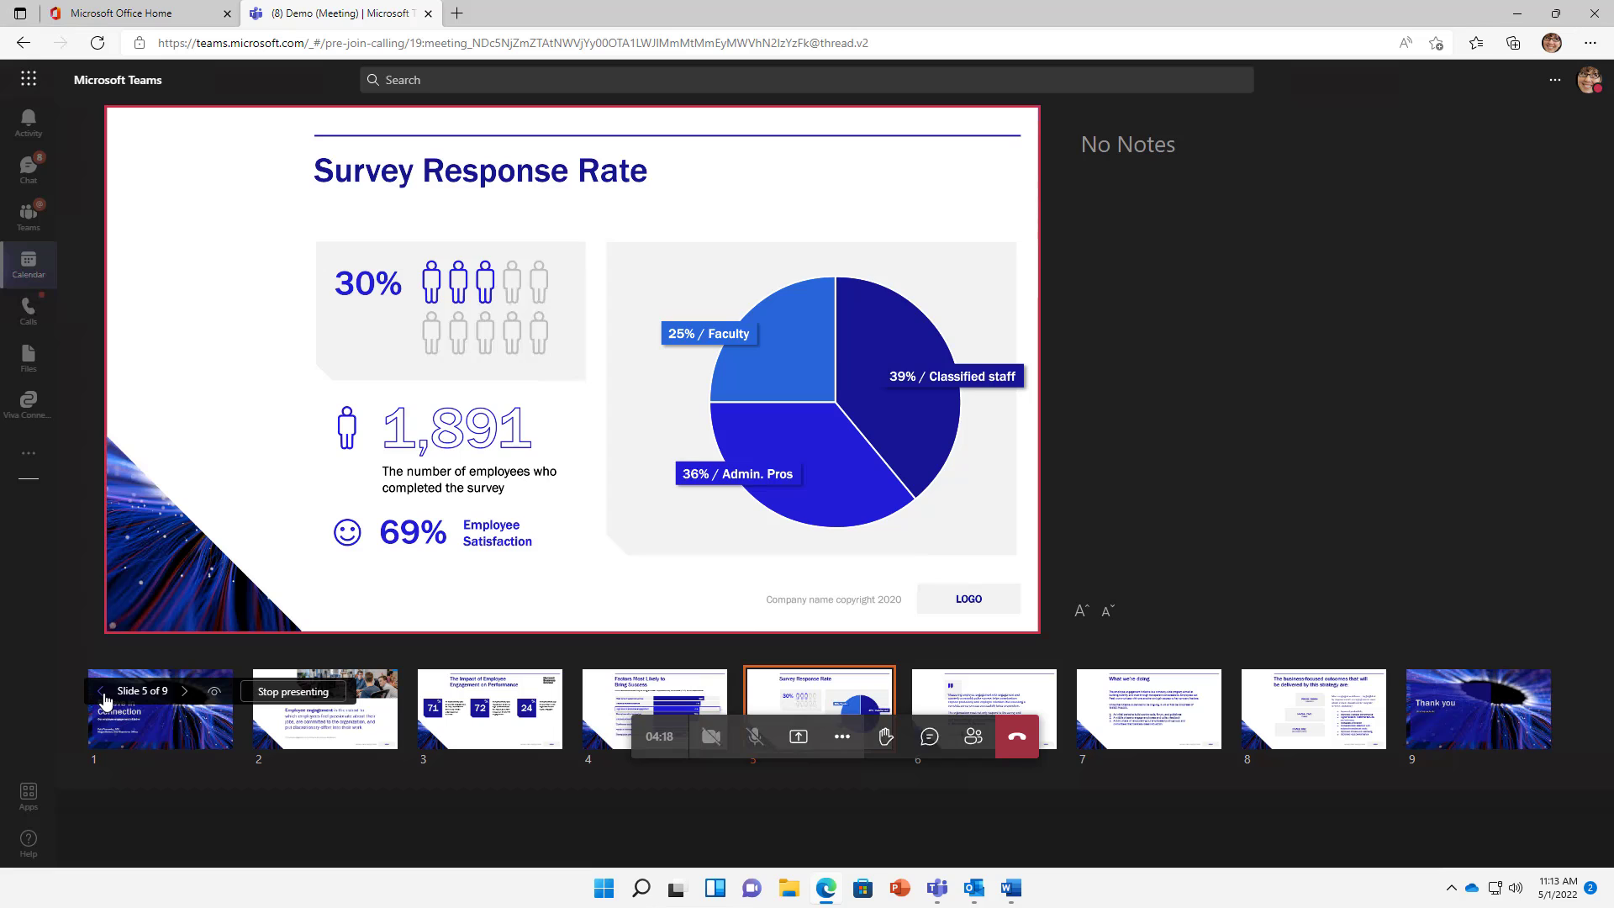
click(102, 698)
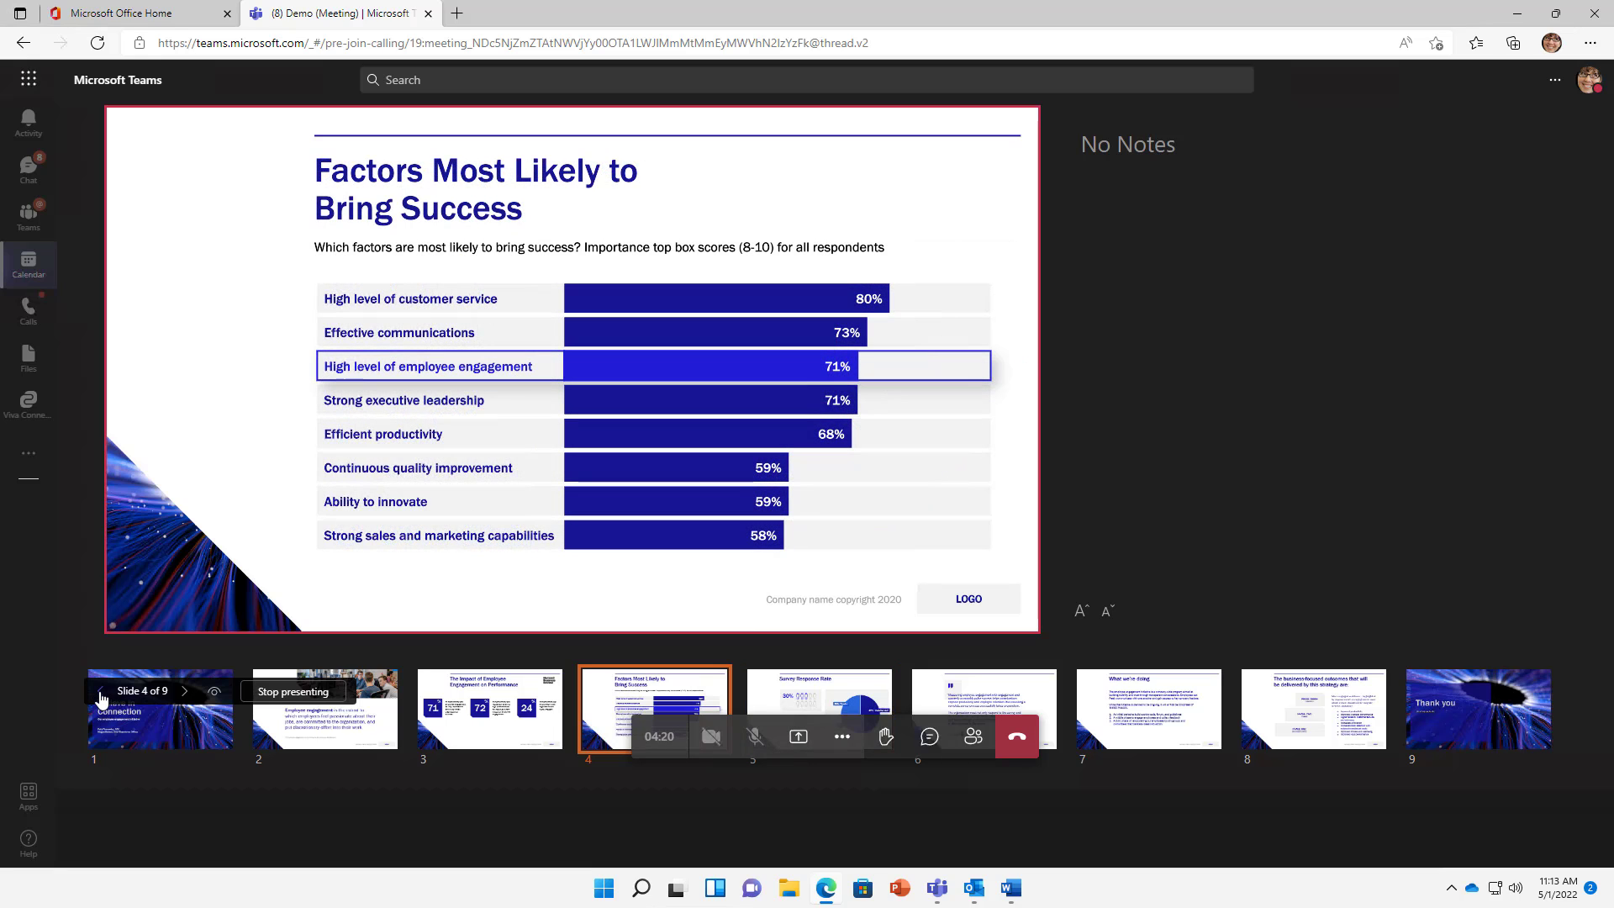
click(102, 698)
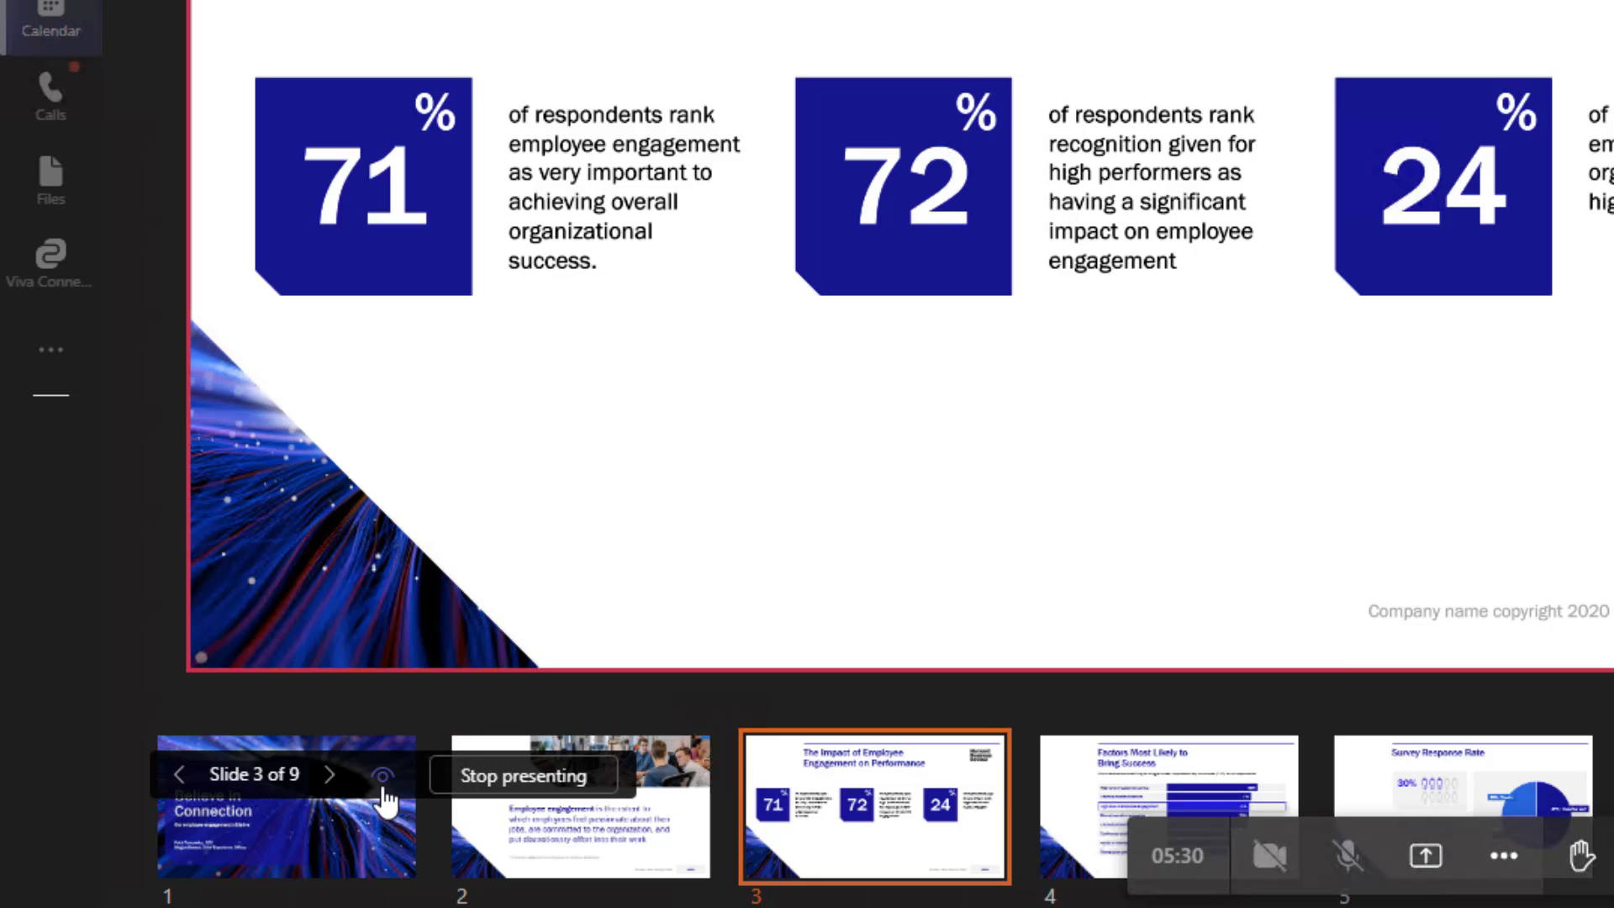
click(383, 777)
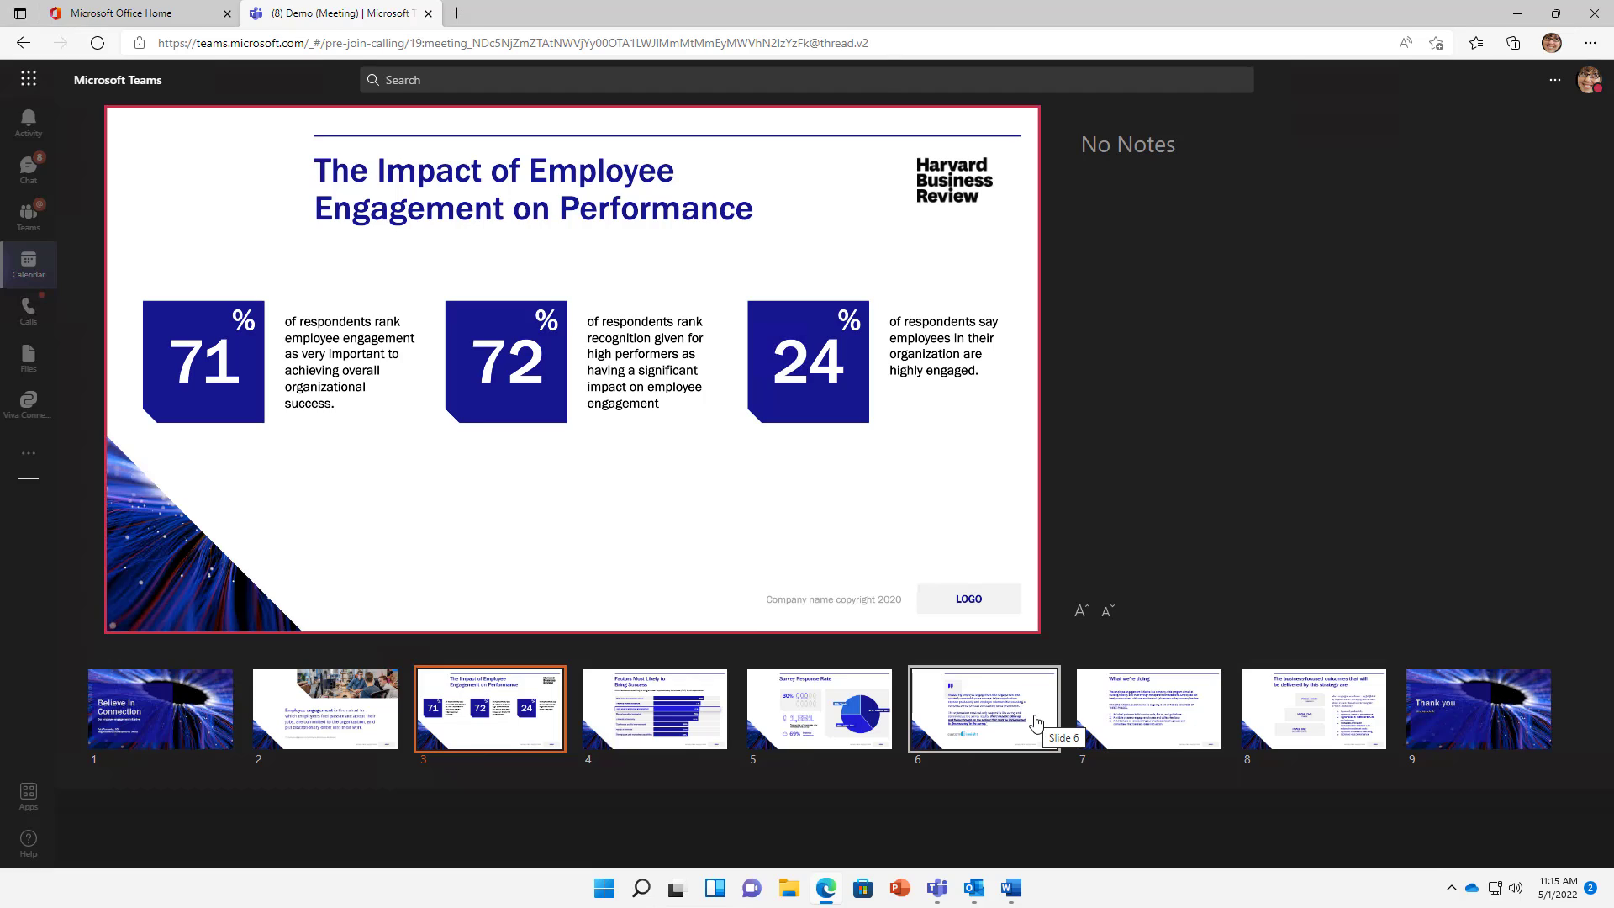
Go to the closing Thank you slide, follow its Visit my website link, and return to the meeting.
click(1461, 688)
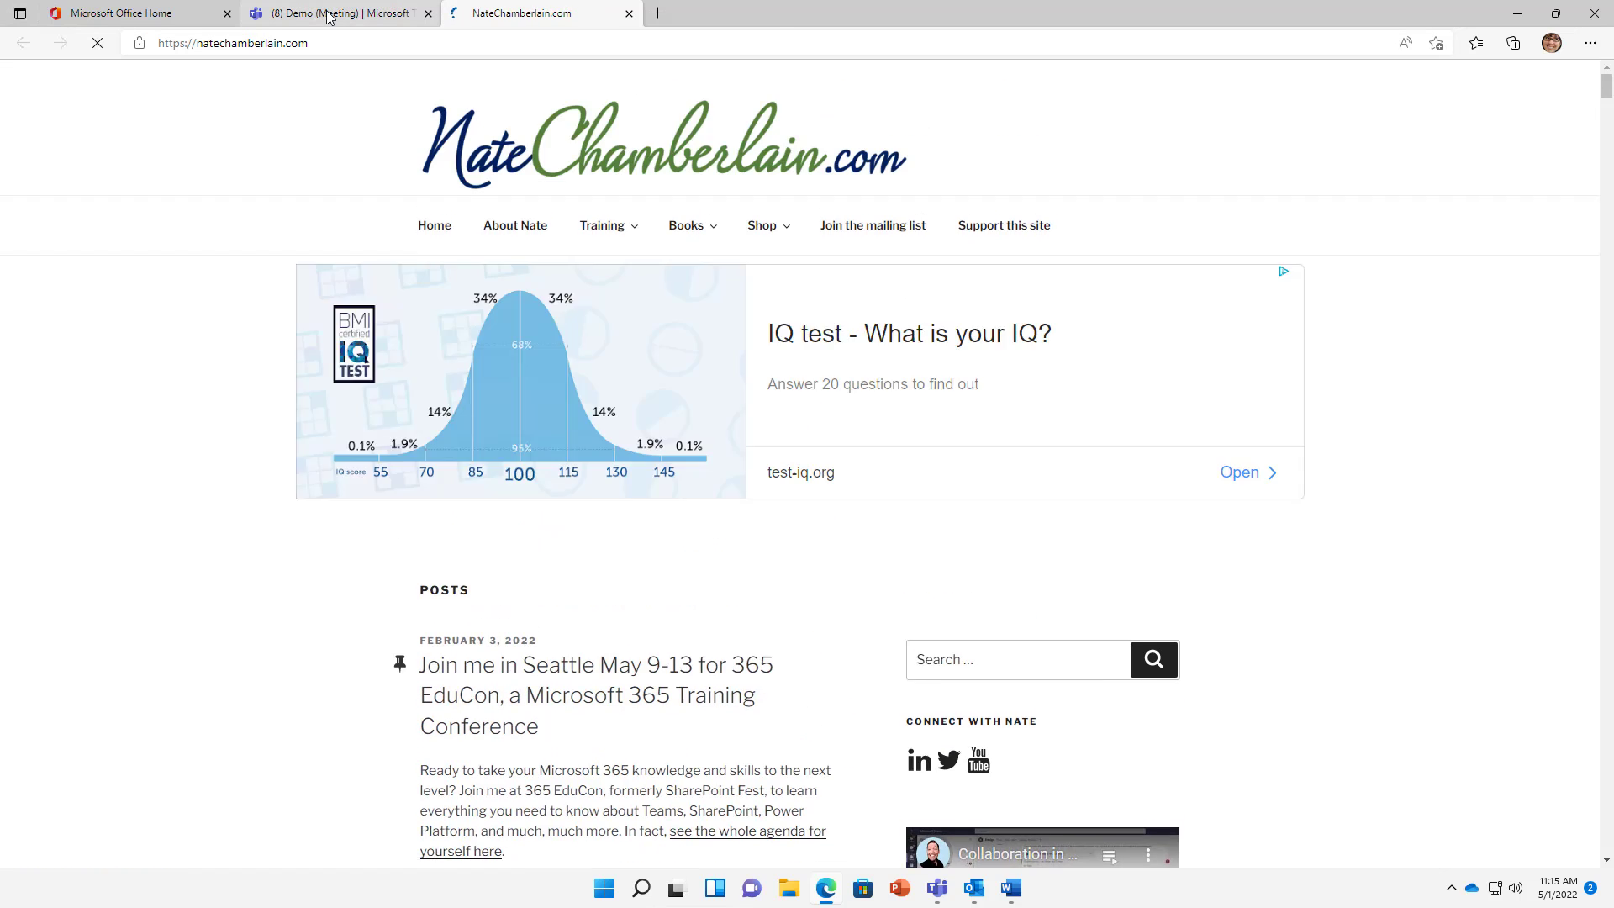
click(326, 15)
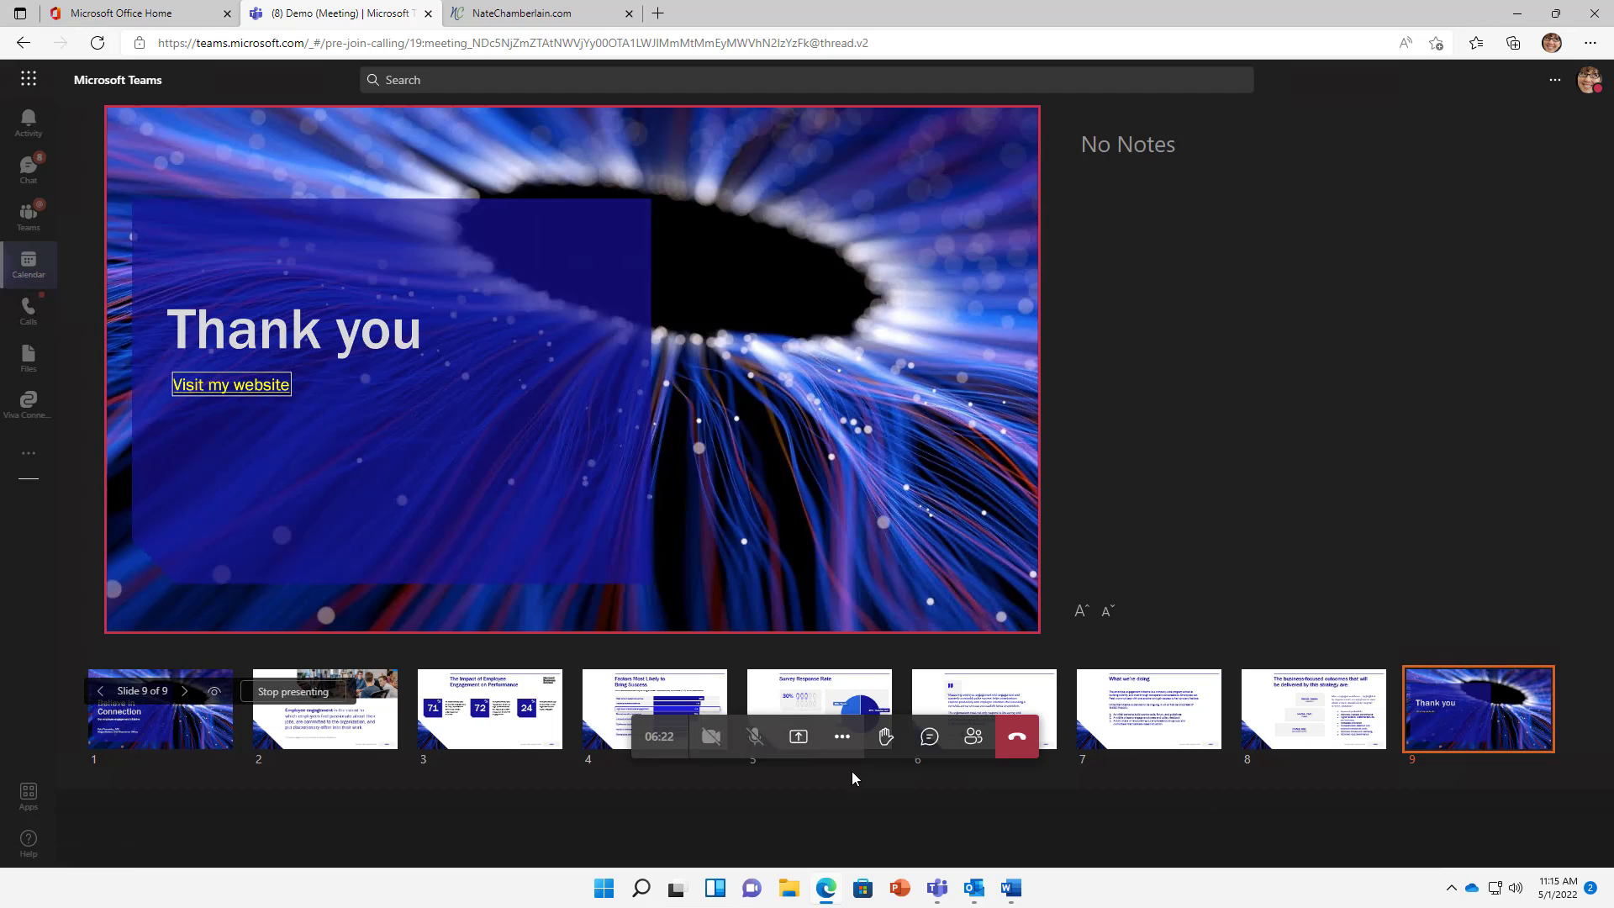
Show and hide the meeting chat beside the slides, and stop presenting the PowerPoint file.
click(929, 737)
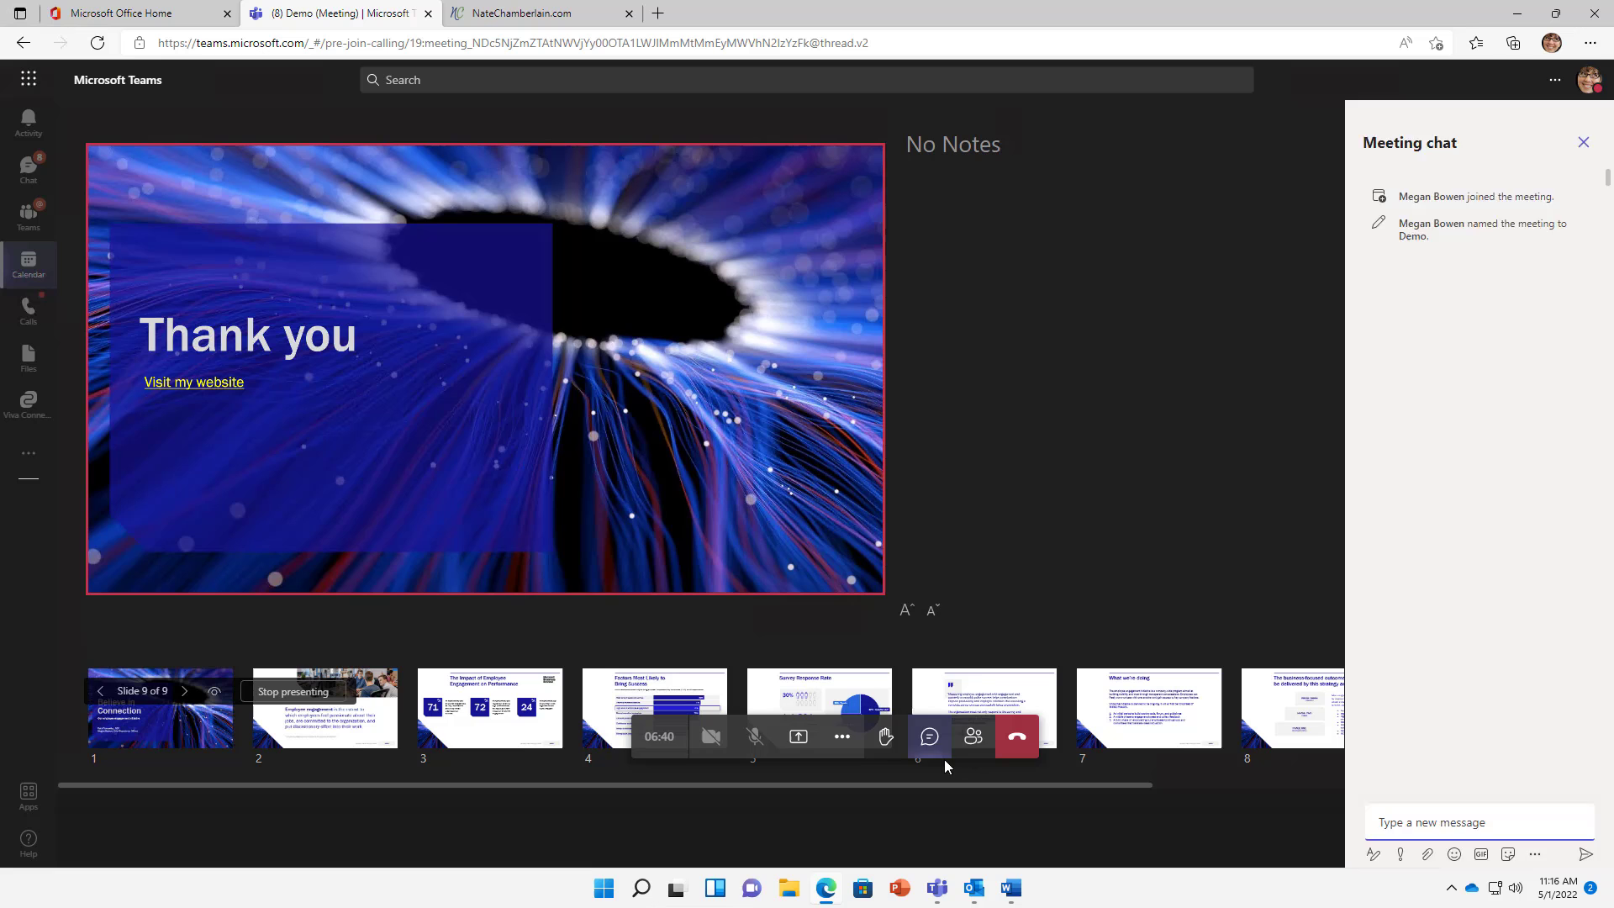
click(931, 740)
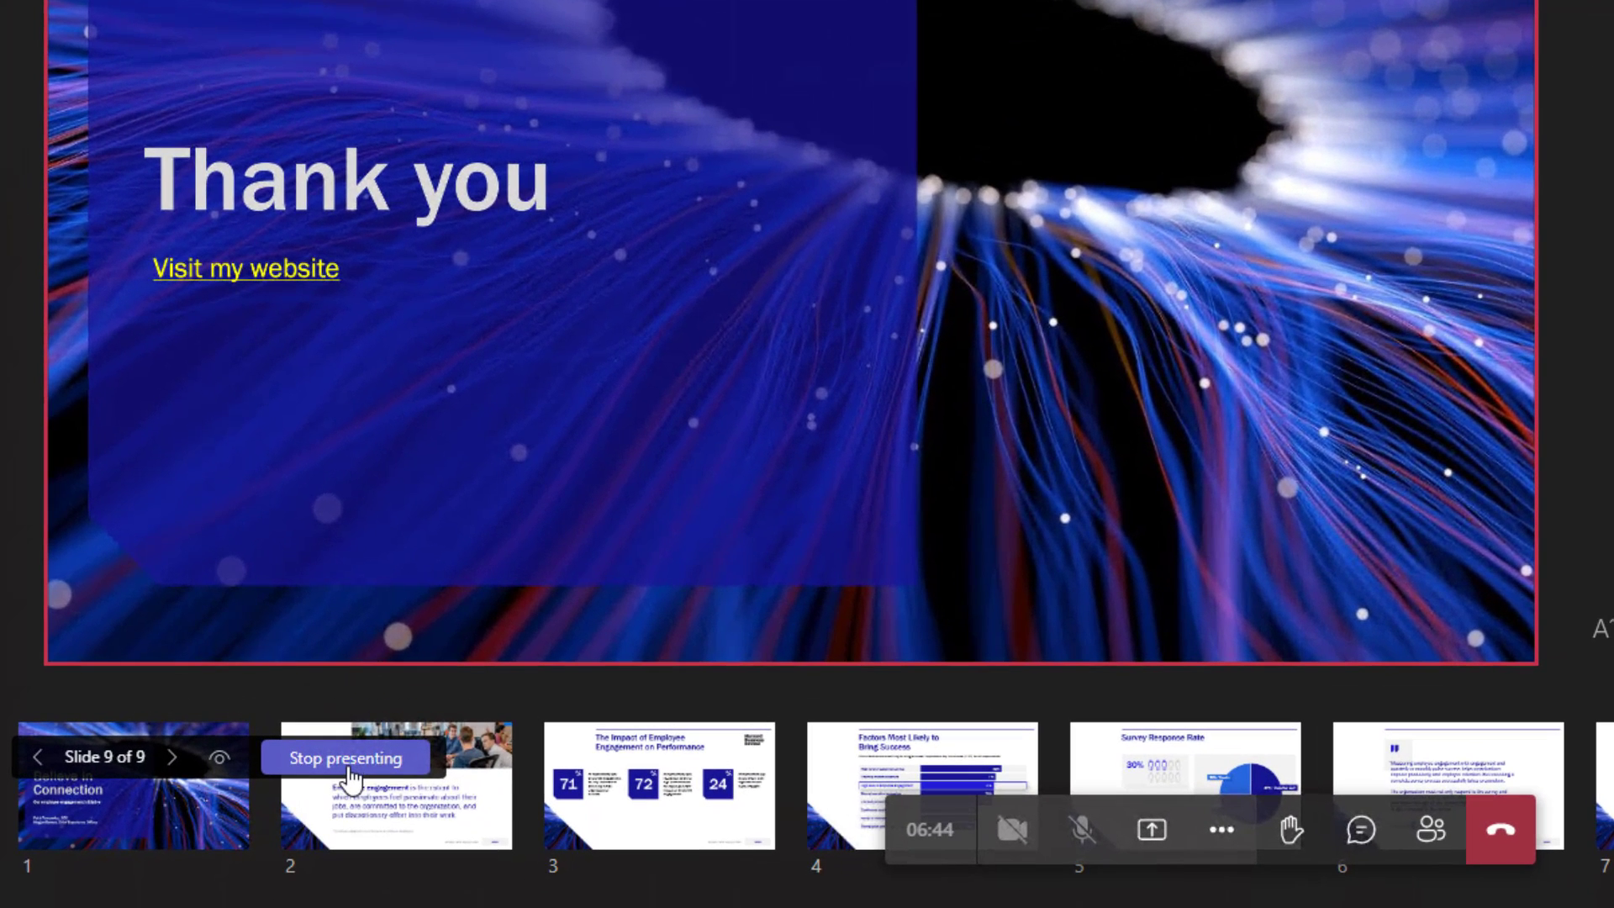
click(349, 768)
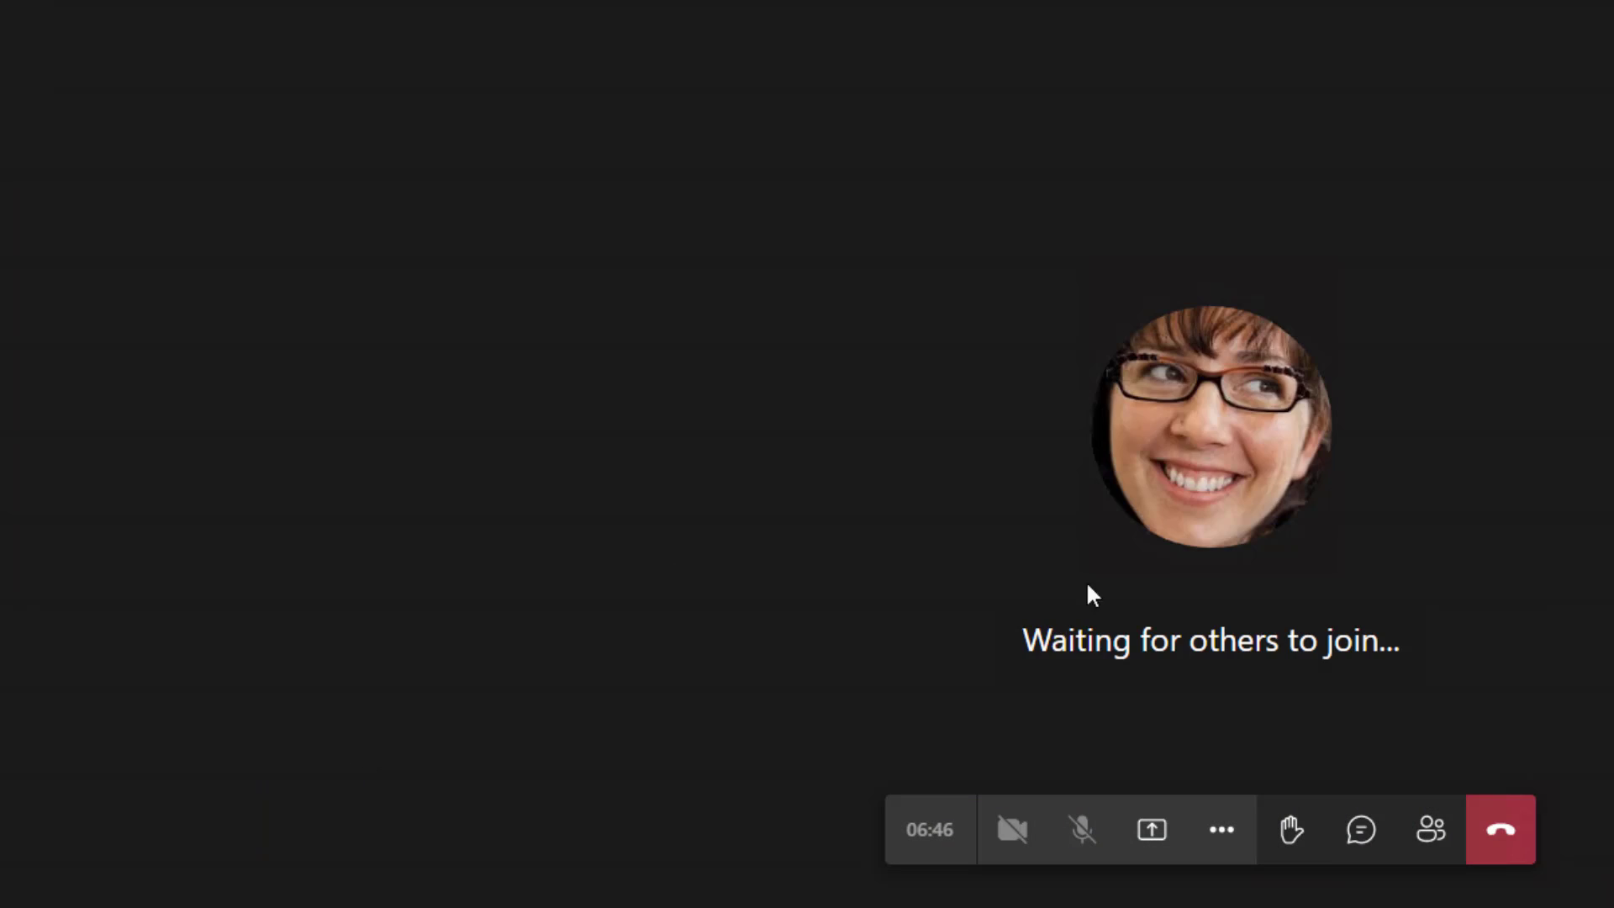
Open the meeting's content sharing options.
click(1152, 833)
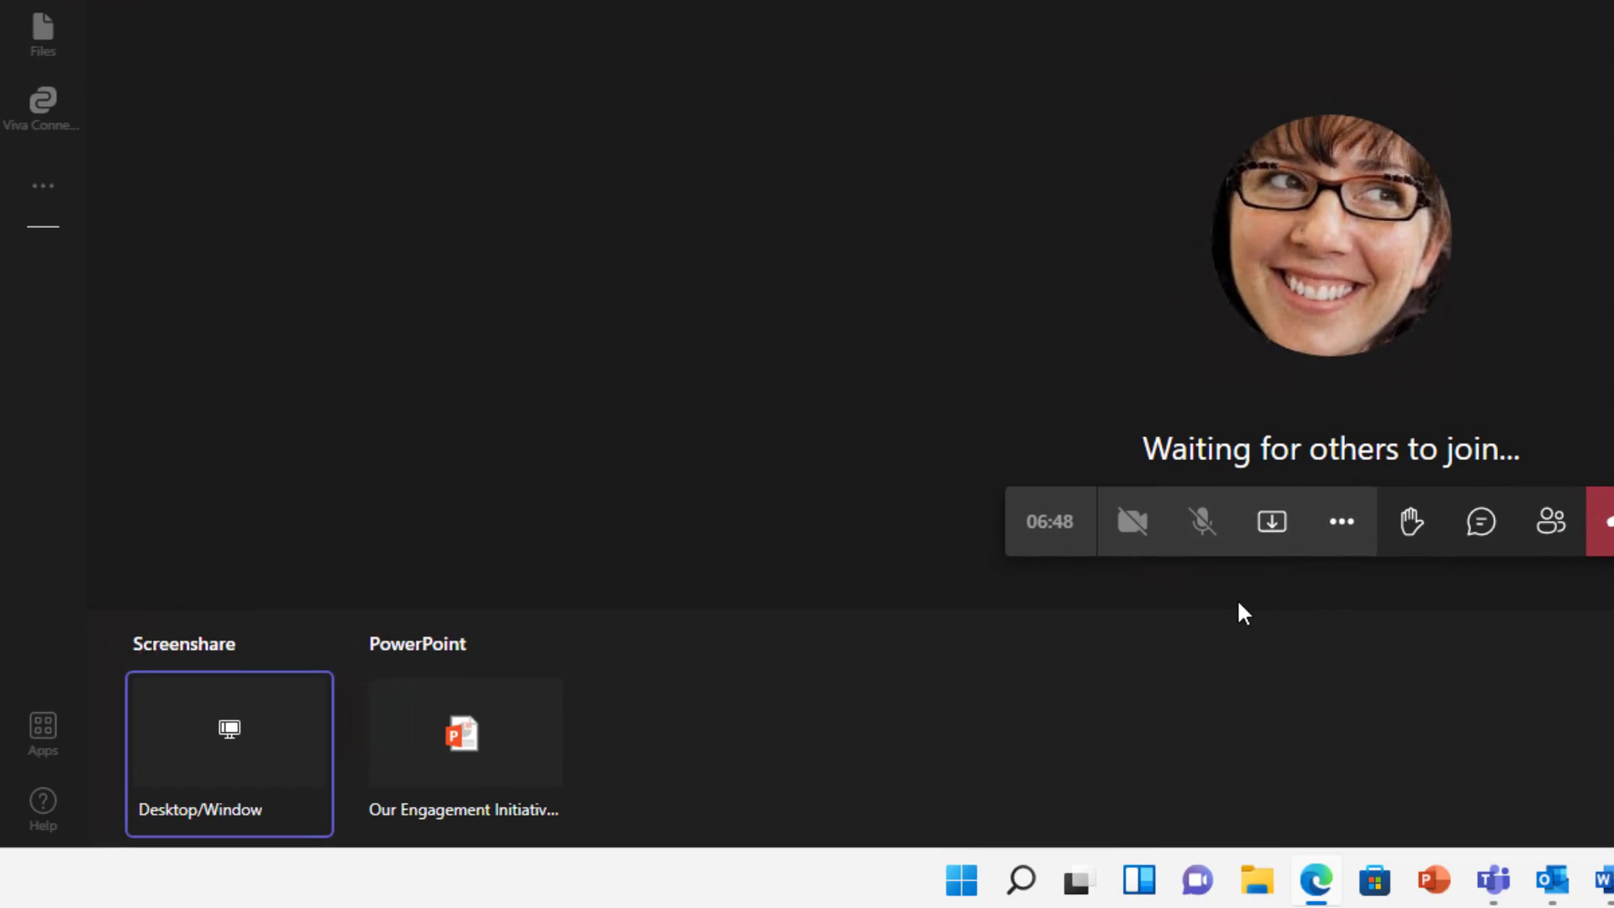